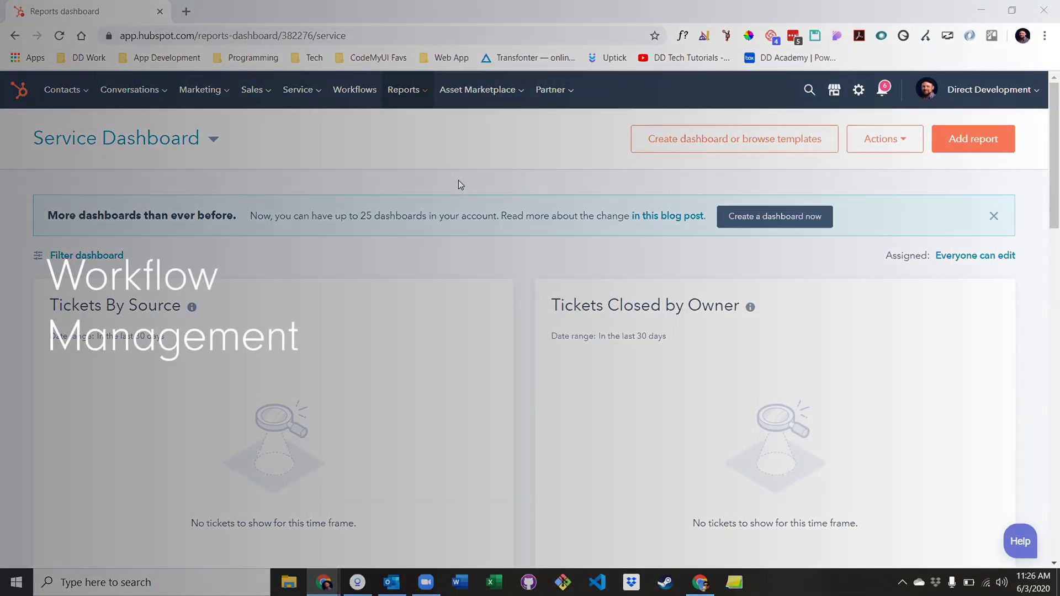
Open the Workflows list, check the View, Created by and Type filters, and cancel an export
{"action": "left_click", "coordinate": [357, 93]}
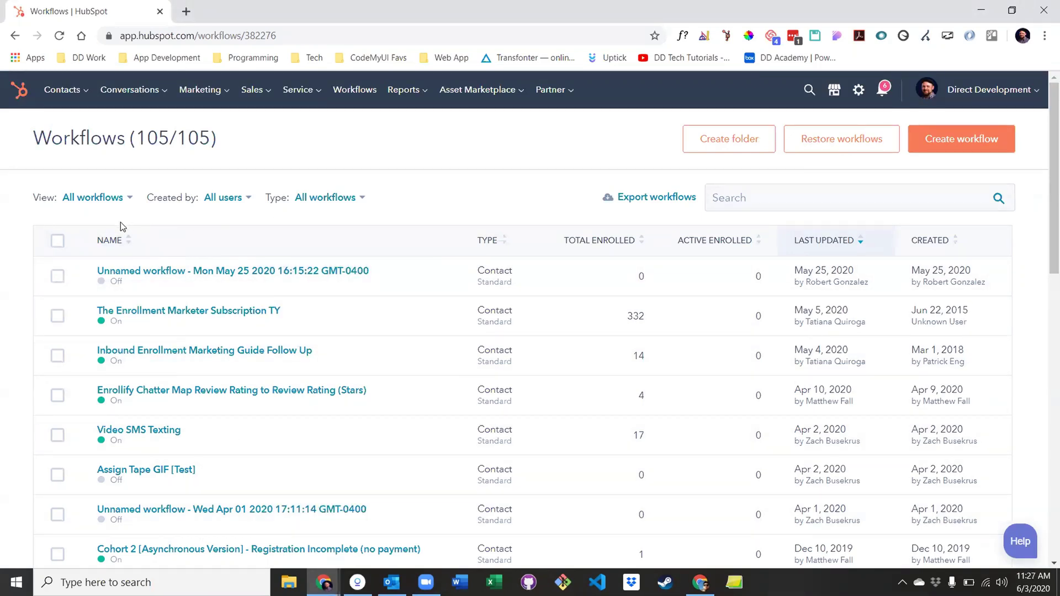
{"action": "left_click", "coordinate": [101, 199]}
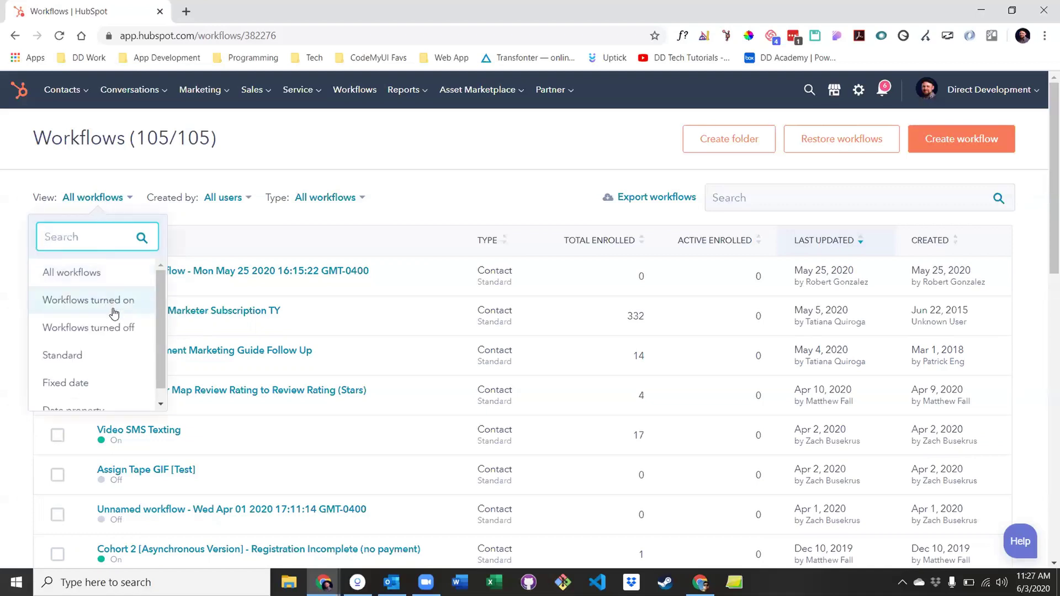
{"action": "left_click", "coordinate": [230, 200]}
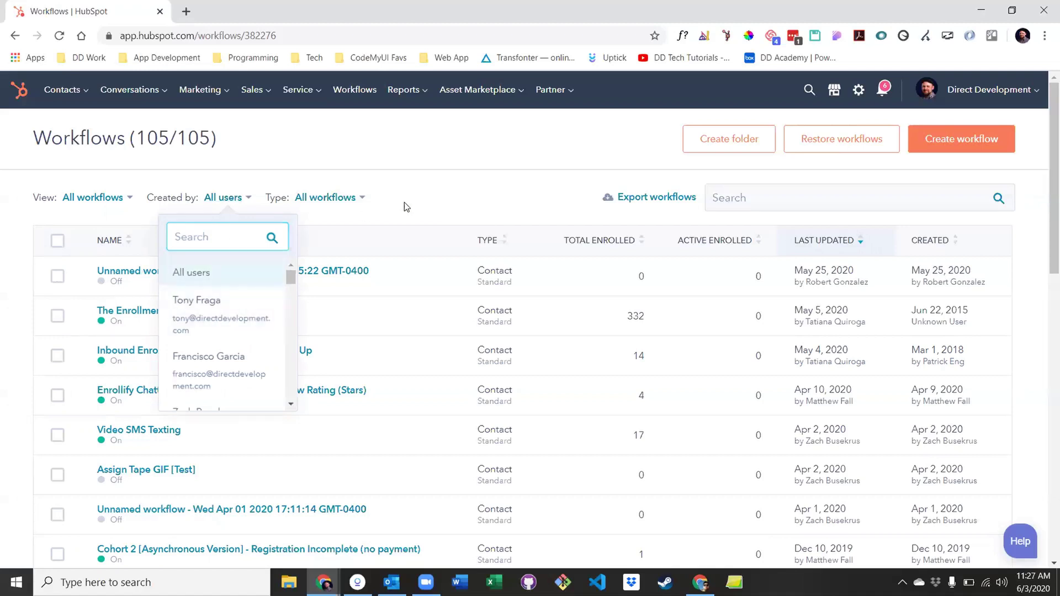
{"action": "left_click", "coordinate": [318, 199]}
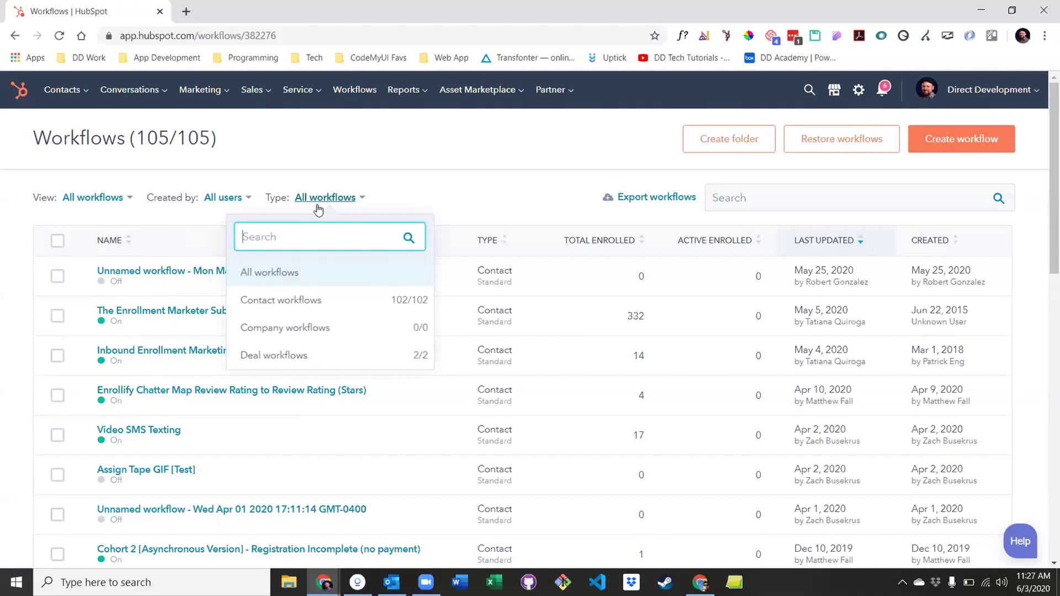
{"action": "left_click", "coordinate": [317, 209]}
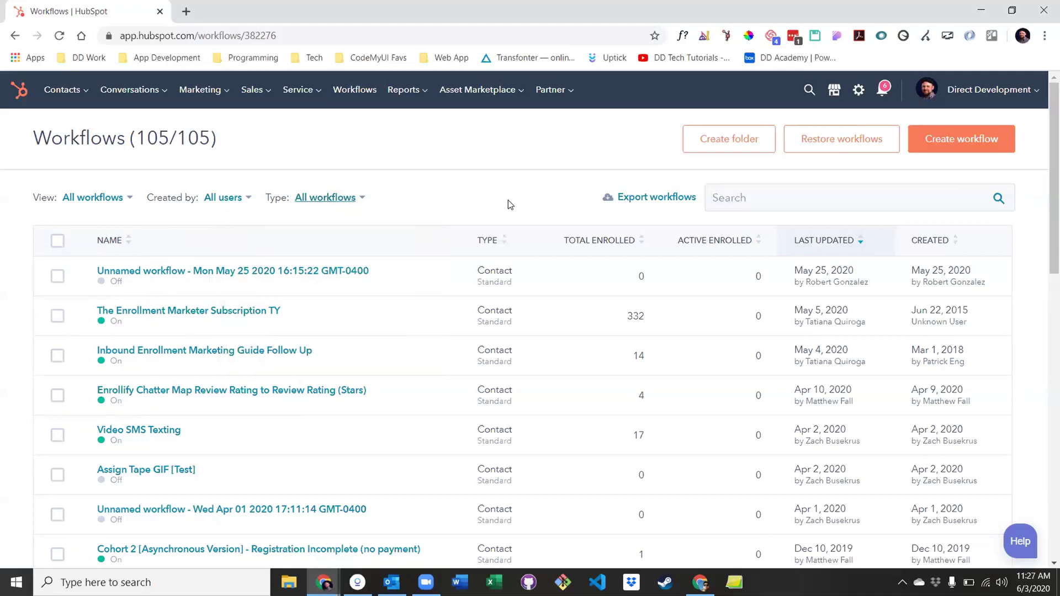
{"action": "left_click", "coordinate": [638, 196]}
{"action": "left_click", "coordinate": [698, 547]}
Create a new workflow folder named 'Test Folder'
{"action": "left_click", "coordinate": [735, 142]}
{"action": "left_click", "coordinate": [485, 217]}
{"action": "type", "text": "Test F"}
{"action": "key", "text": "BackSpace"}
{"action": "type", "text": "Folder"}
{"action": "left_click", "coordinate": [428, 259]}
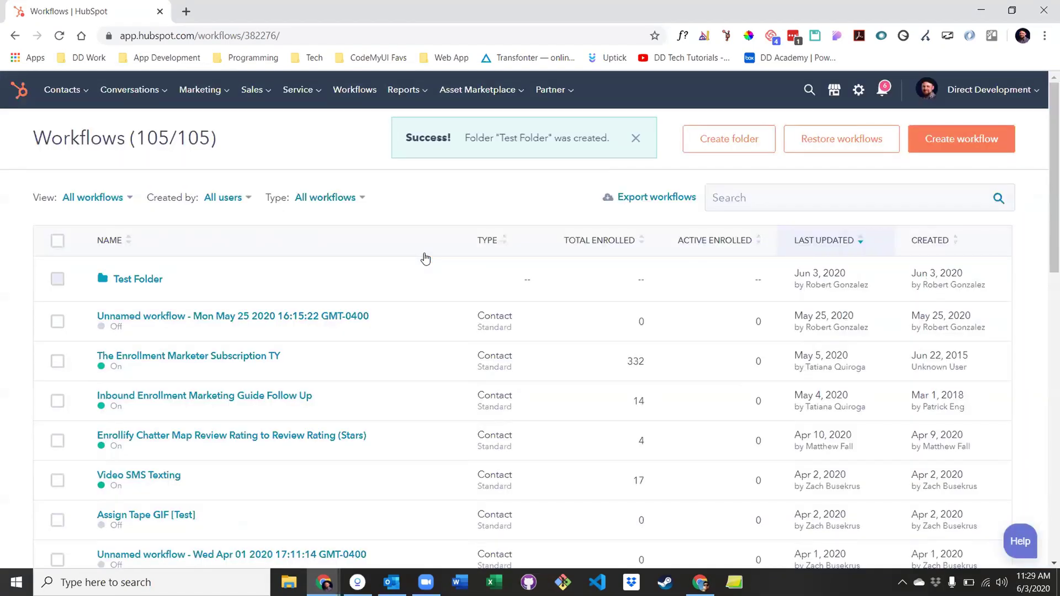
Move the unnamed May 25 workflow into Test Folder
{"action": "left_click", "coordinate": [58, 322]}
{"action": "left_click", "coordinate": [227, 241]}
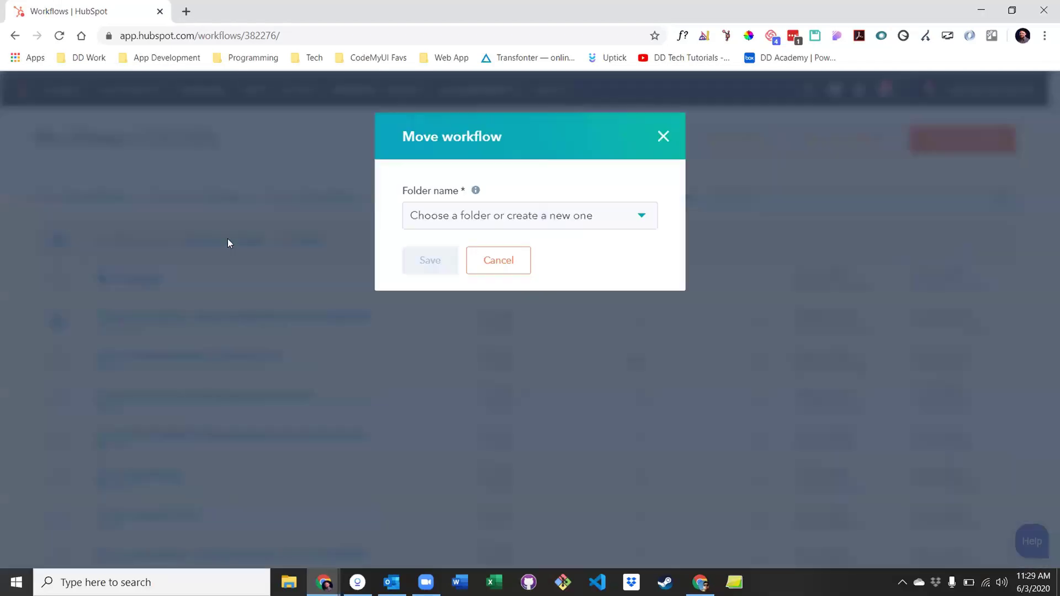
{"action": "left_click", "coordinate": [506, 223]}
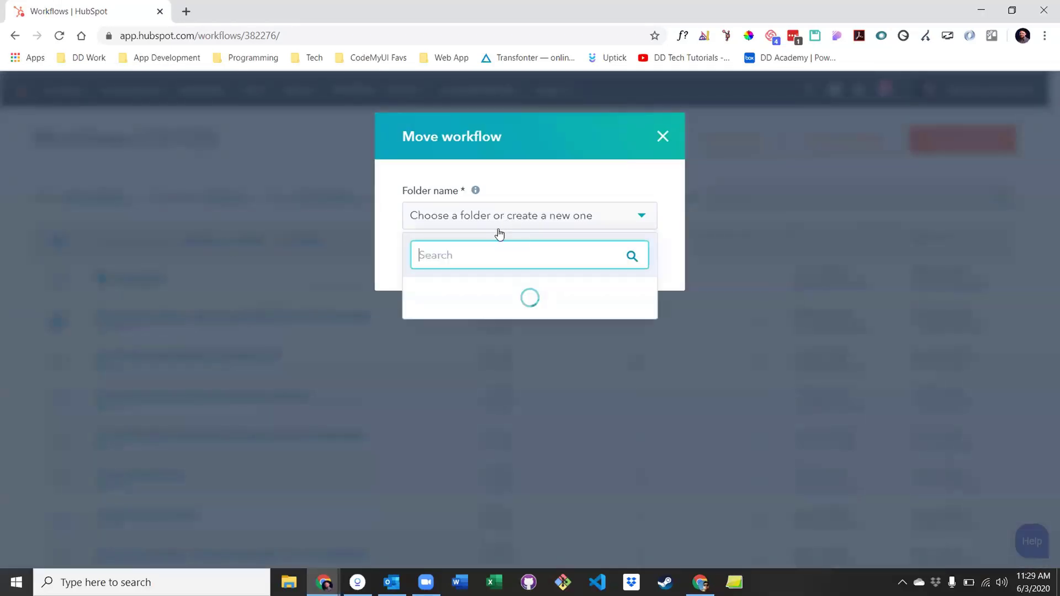
{"action": "left_click", "coordinate": [484, 309]}
{"action": "left_click", "coordinate": [473, 217]}
{"action": "left_click", "coordinate": [457, 299]}
{"action": "left_click", "coordinate": [435, 264]}
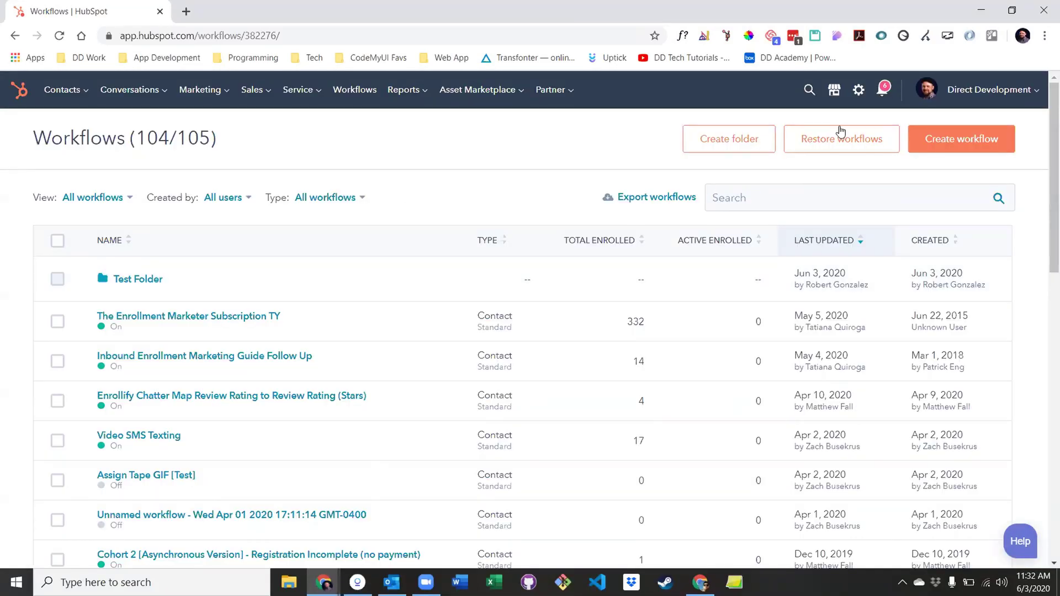
Glance at Restore workflows and Templates, then start a blank contact-based workflow from scratch
{"action": "left_click", "coordinate": [838, 138]}
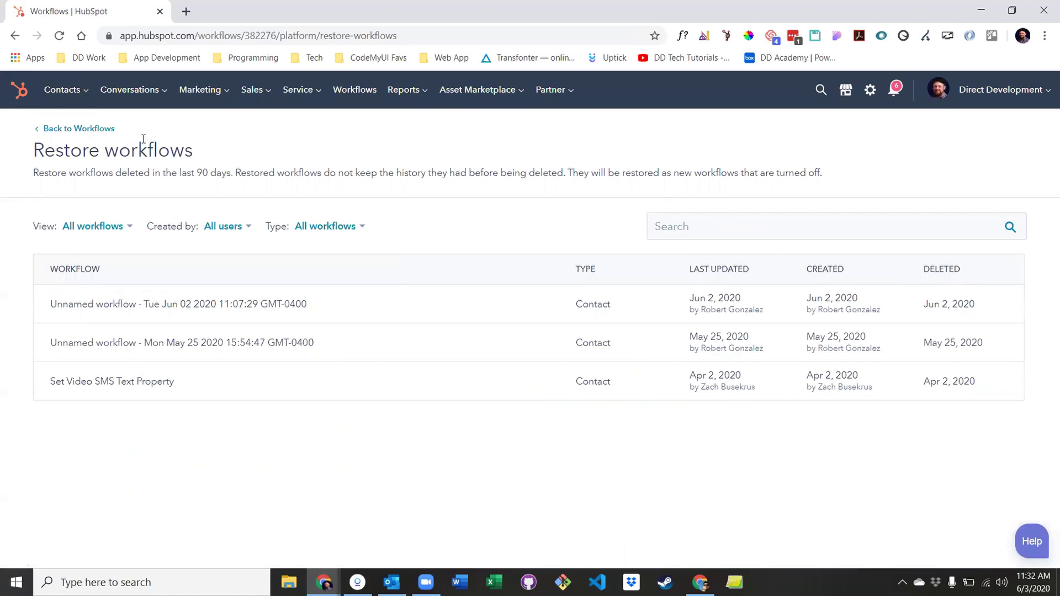
{"action": "left_click", "coordinate": [104, 129]}
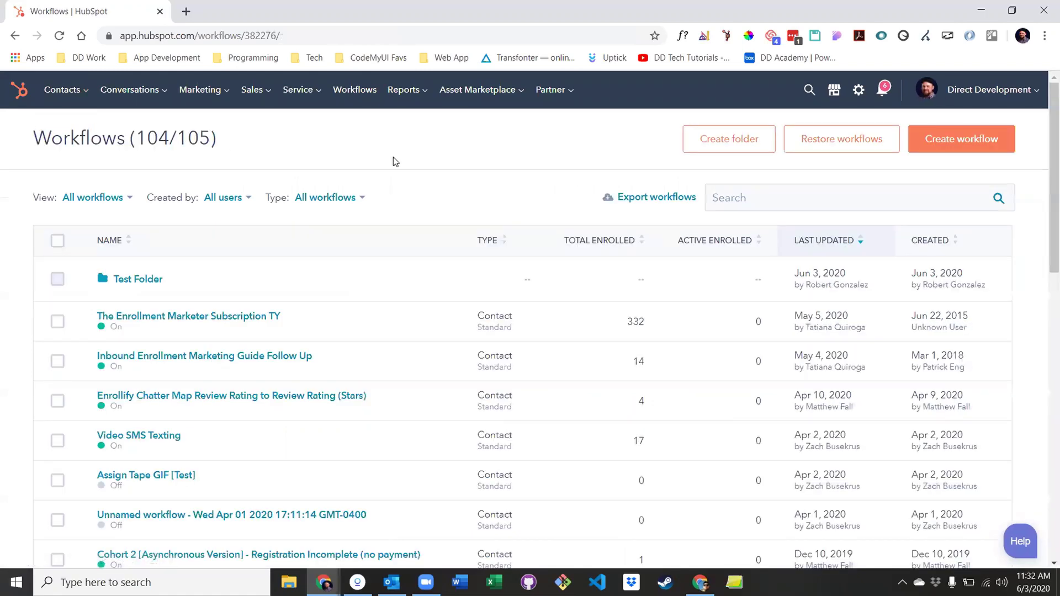
{"action": "left_click", "coordinate": [976, 148]}
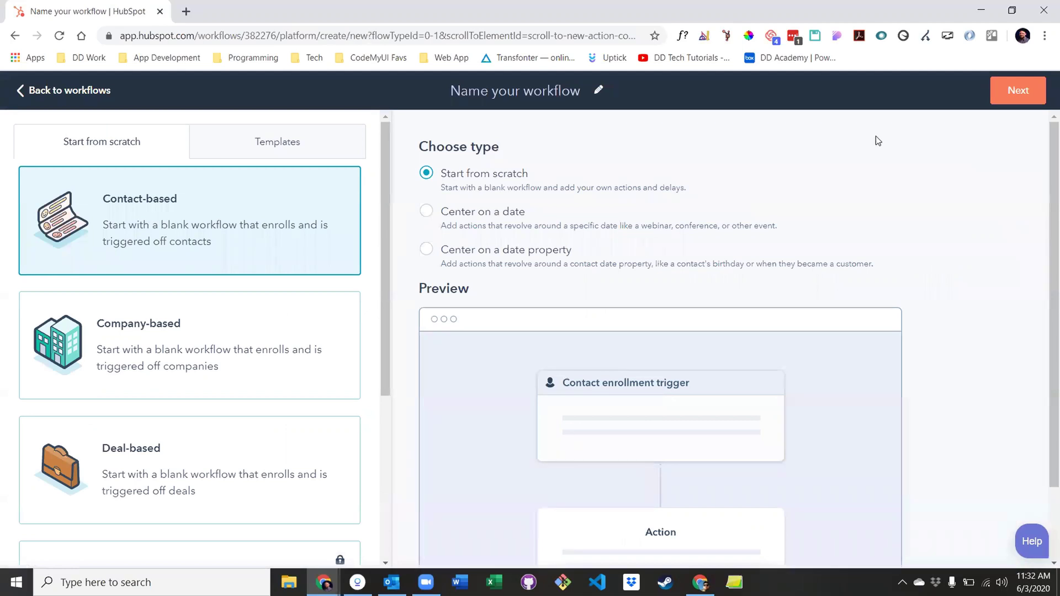
{"action": "left_click", "coordinate": [295, 146]}
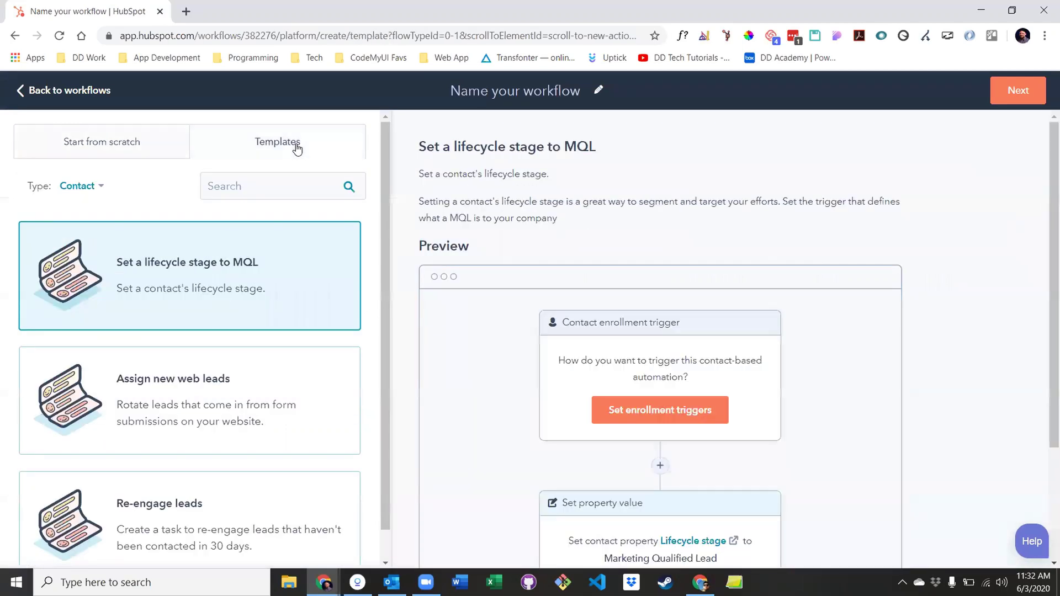
{"action": "left_click", "coordinate": [100, 142]}
{"action": "left_click", "coordinate": [1020, 93]}
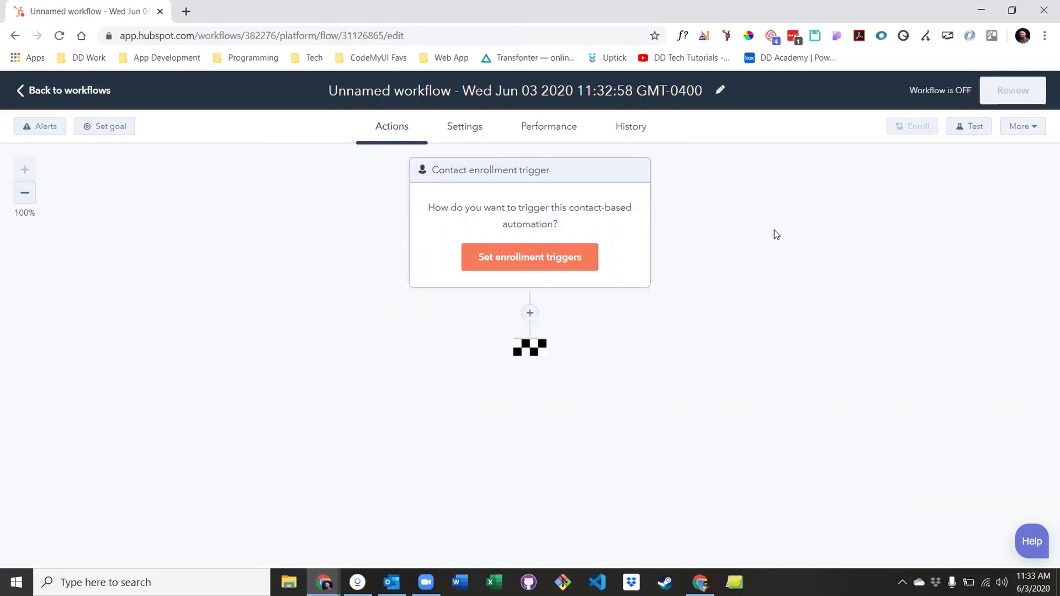
{"action": "left_click", "coordinate": [582, 260]}
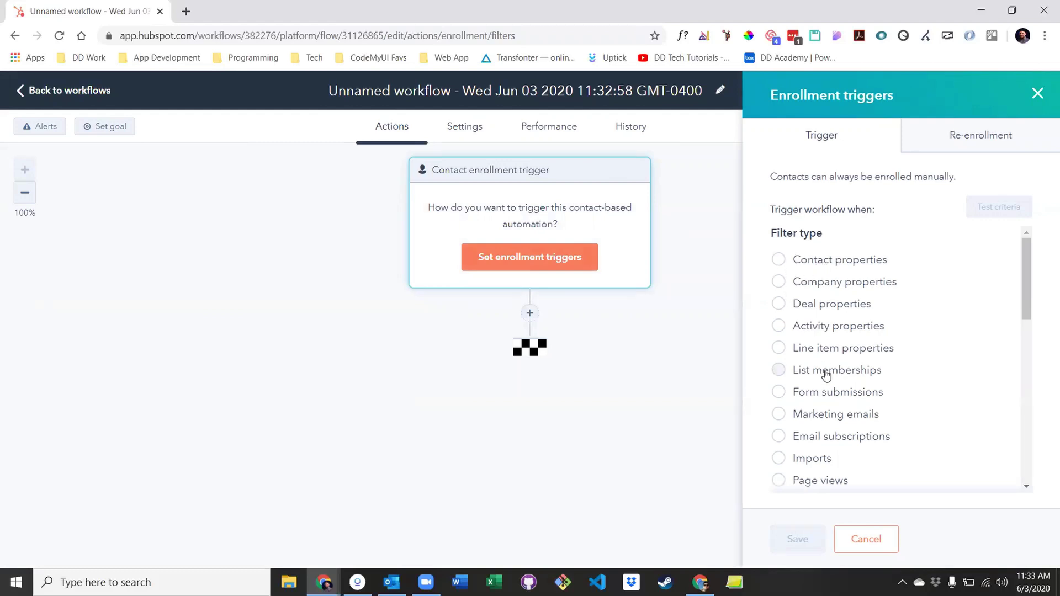
{"action": "left_click", "coordinate": [1038, 93]}
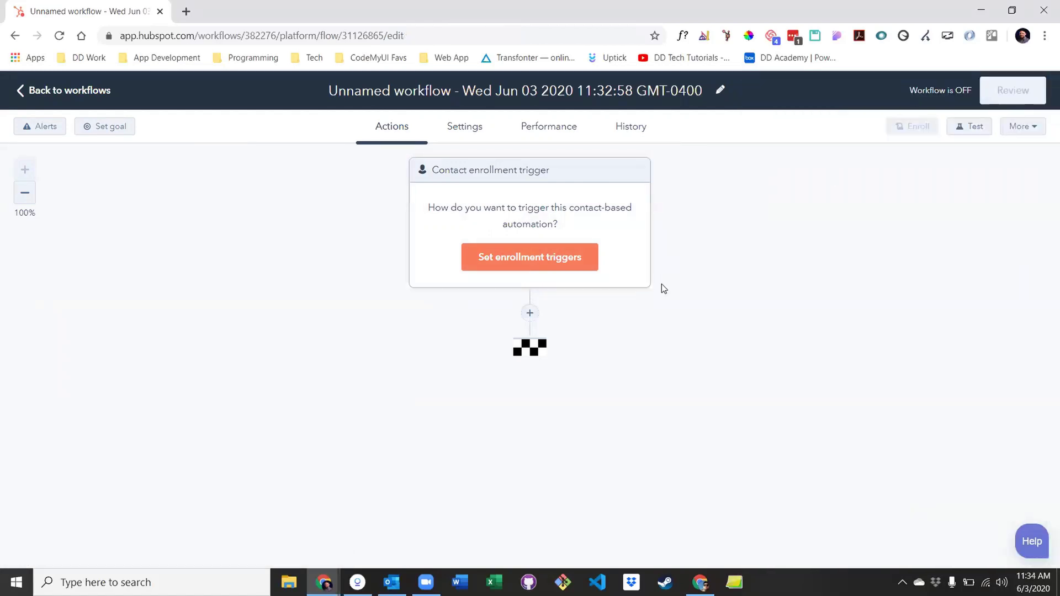
{"action": "left_click", "coordinate": [528, 315]}
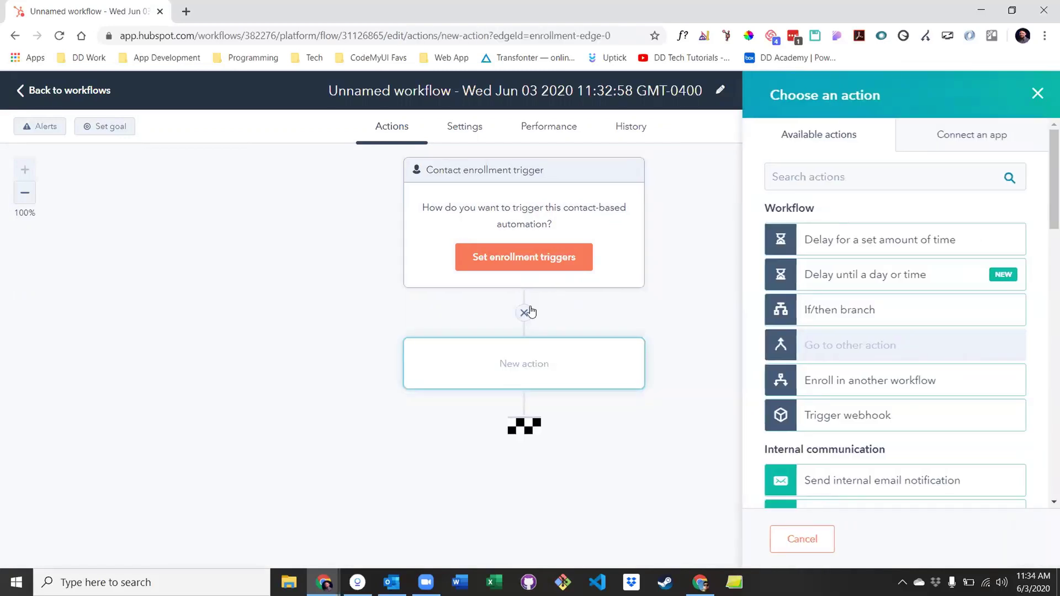
{"action": "scroll", "coordinate": [816, 314], "scroll_direction": "down", "scroll_amount": 5}
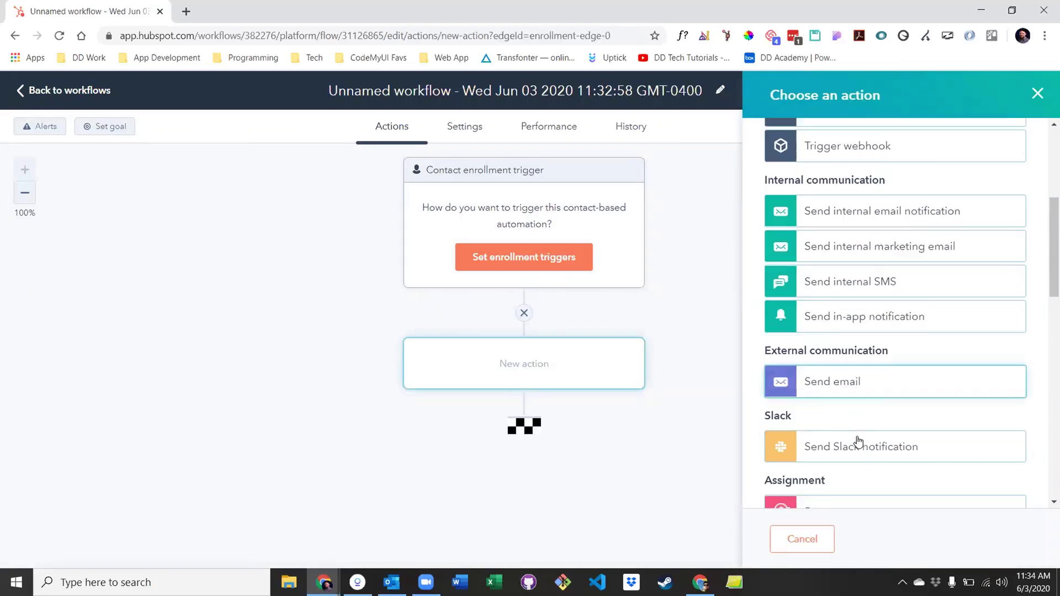
{"action": "scroll", "coordinate": [857, 441], "scroll_direction": "down", "scroll_amount": 10}
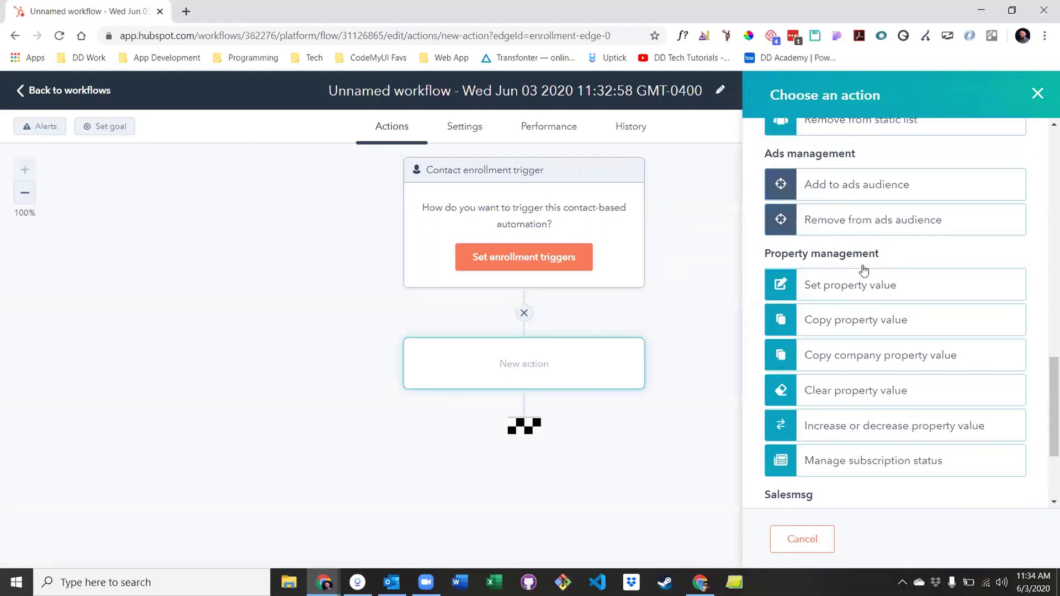
{"action": "scroll", "coordinate": [862, 276], "scroll_direction": "up", "scroll_amount": 3}
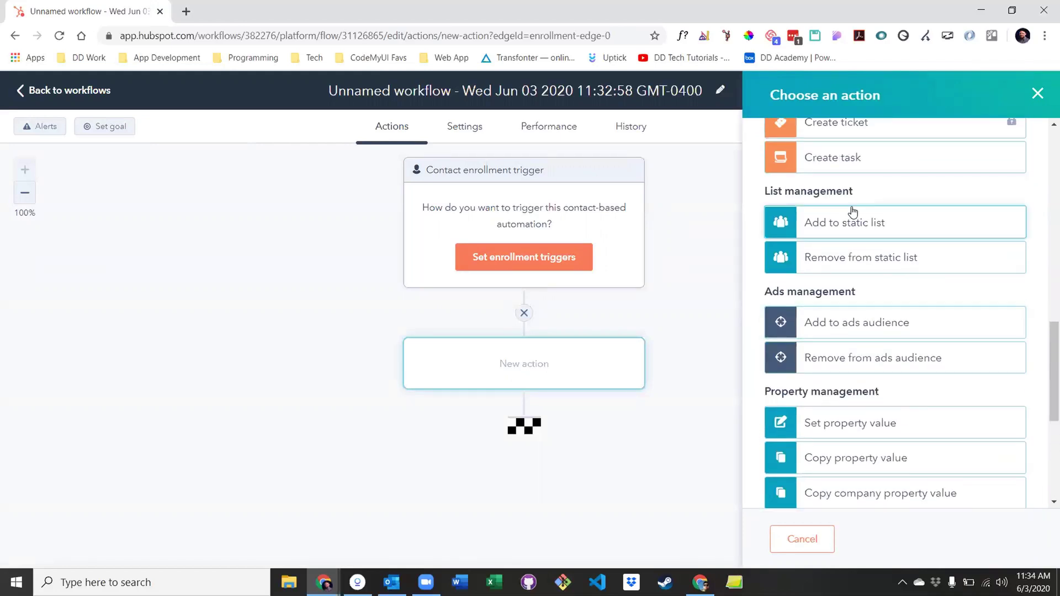
{"action": "scroll", "coordinate": [865, 241], "scroll_direction": "up", "scroll_amount": 2}
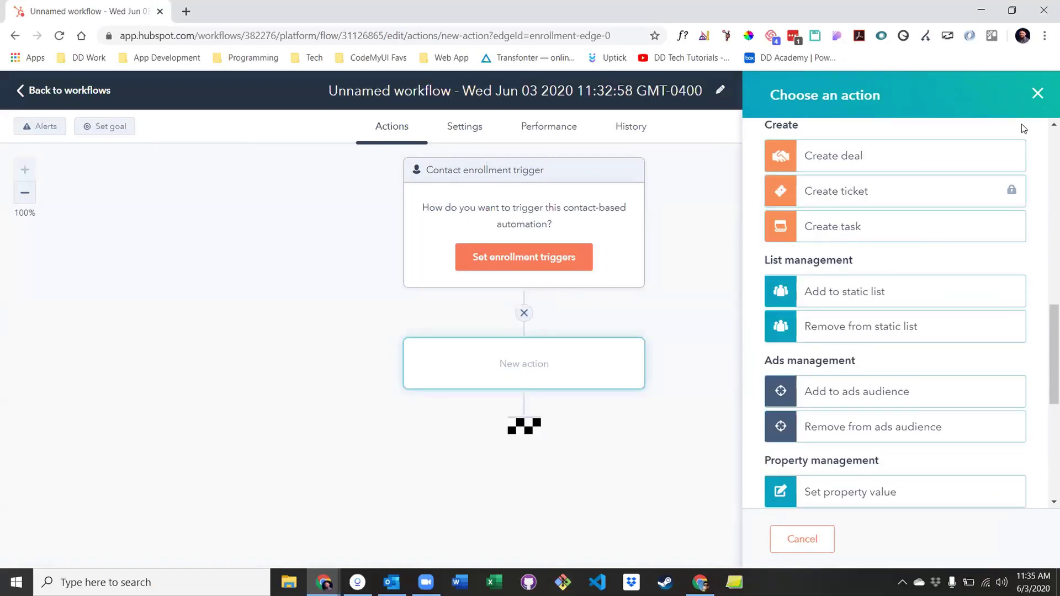
{"action": "left_click", "coordinate": [1038, 92]}
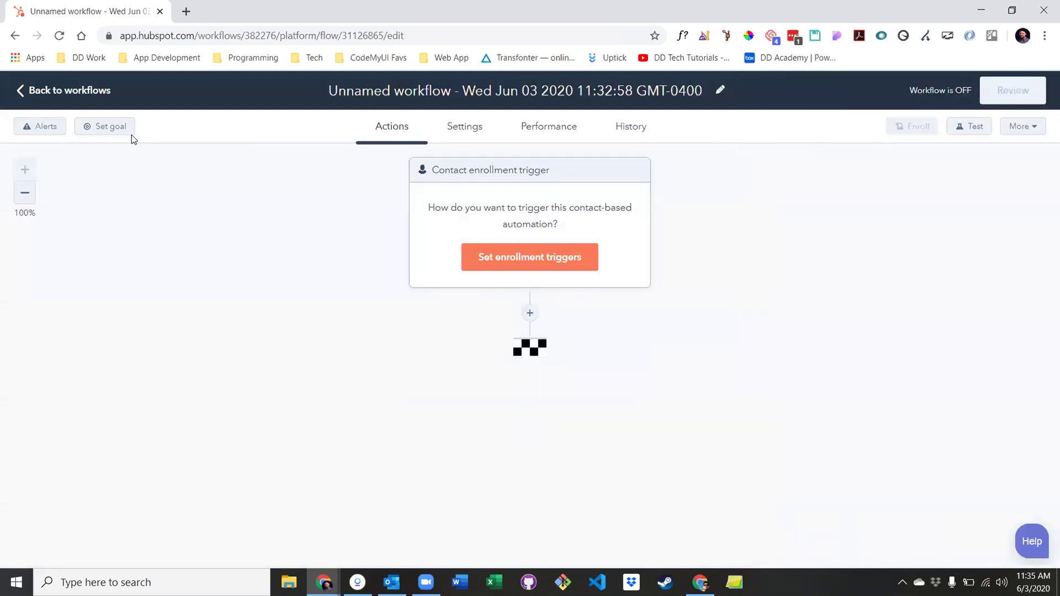
{"action": "left_click", "coordinate": [111, 122]}
{"action": "scroll", "coordinate": [568, 312], "scroll_direction": "down", "scroll_amount": 4}
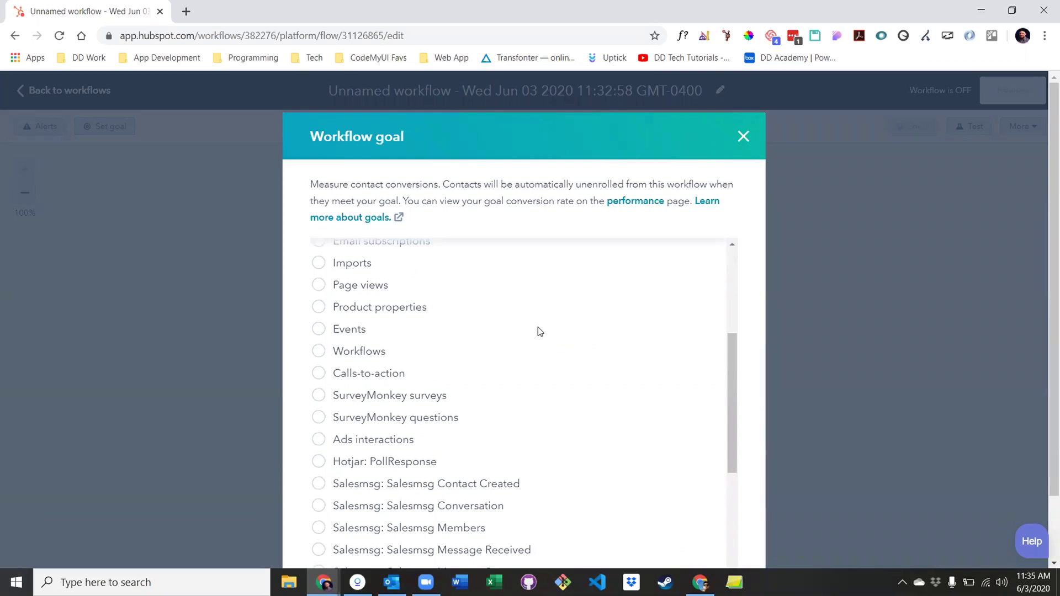
{"action": "left_click", "coordinate": [744, 135]}
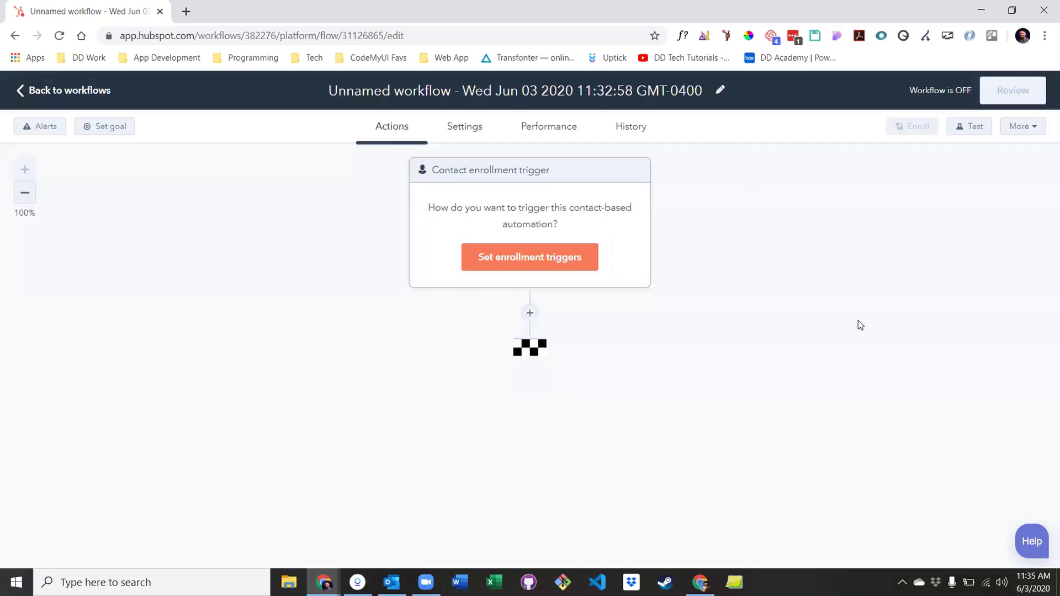
{"action": "left_click", "coordinate": [959, 129]}
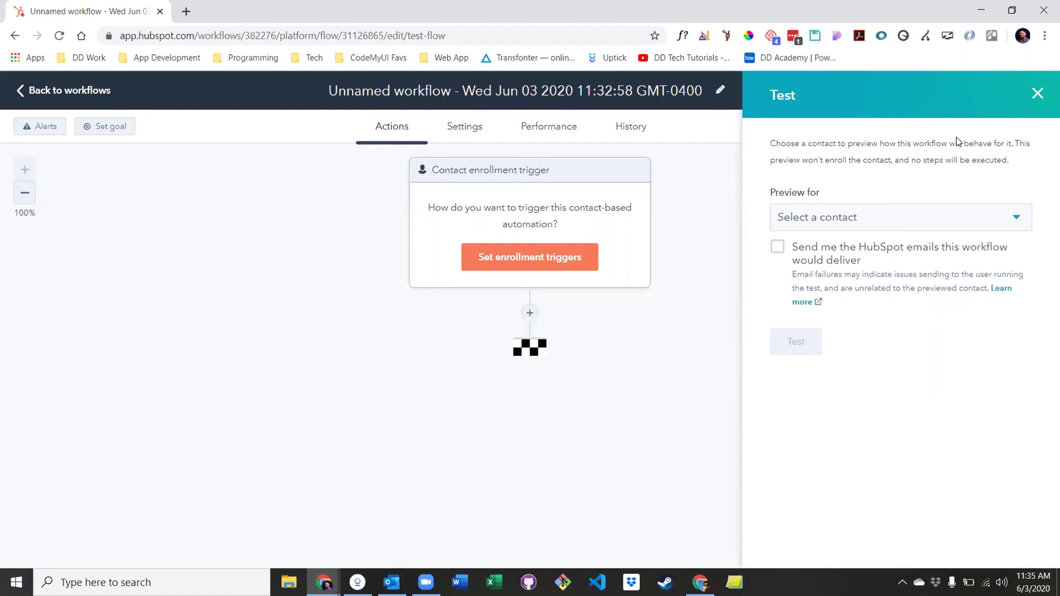
{"action": "left_click", "coordinate": [1037, 93]}
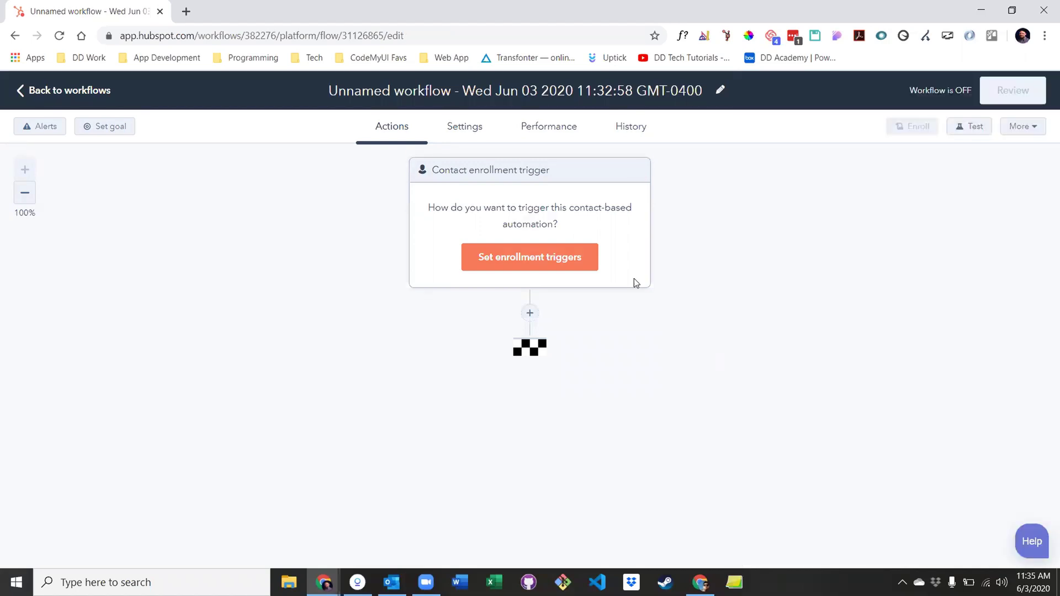
{"action": "left_click", "coordinate": [473, 135]}
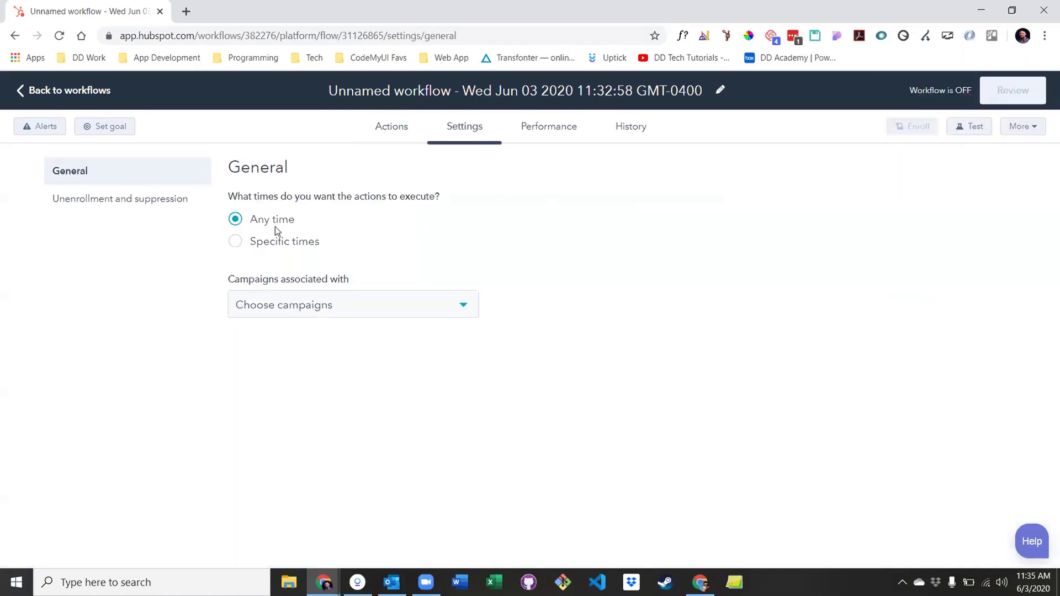
{"action": "left_click", "coordinate": [152, 200]}
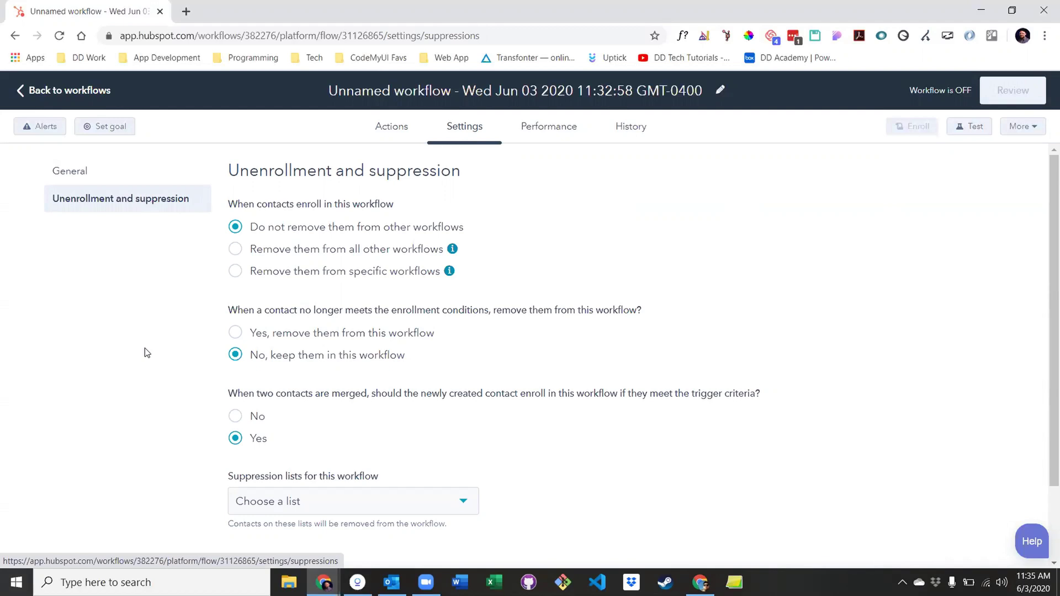
{"action": "left_click", "coordinate": [550, 138]}
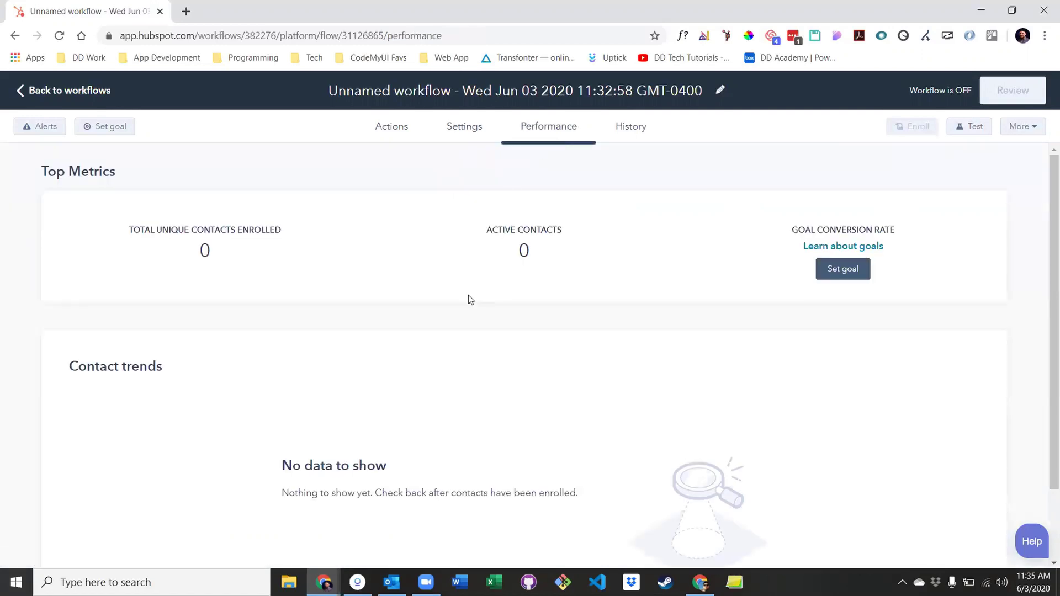
{"action": "scroll", "coordinate": [468, 298], "scroll_direction": "down", "scroll_amount": 2}
{"action": "scroll", "coordinate": [468, 299], "scroll_direction": "up", "scroll_amount": 2}
{"action": "left_click", "coordinate": [625, 129]}
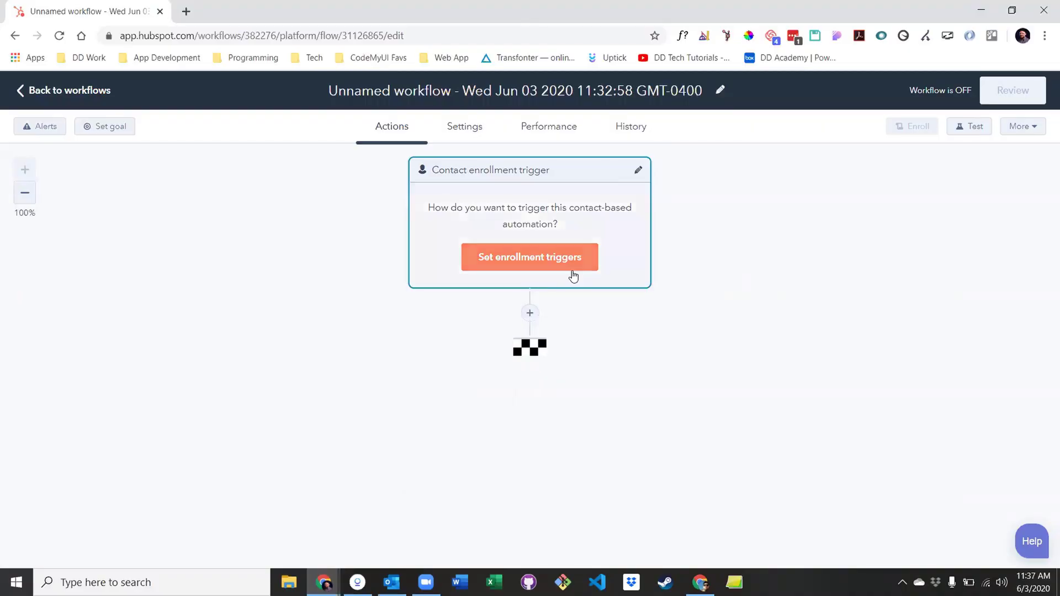
Set the enrollment trigger to form submissions of Access Guide to Closing Inquiries
{"action": "left_click", "coordinate": [569, 265]}
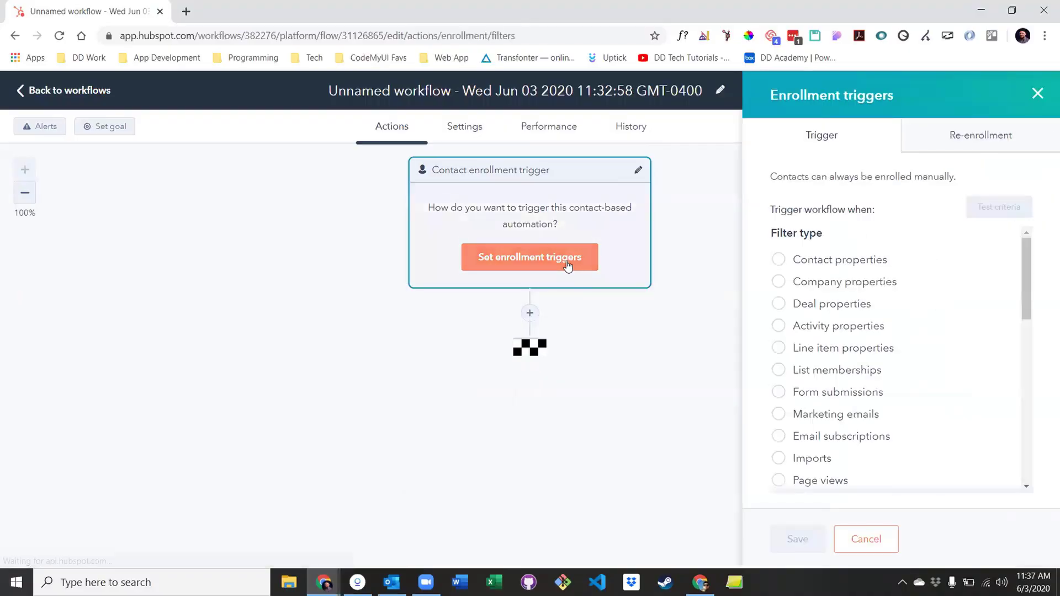
{"action": "left_click", "coordinate": [806, 393]}
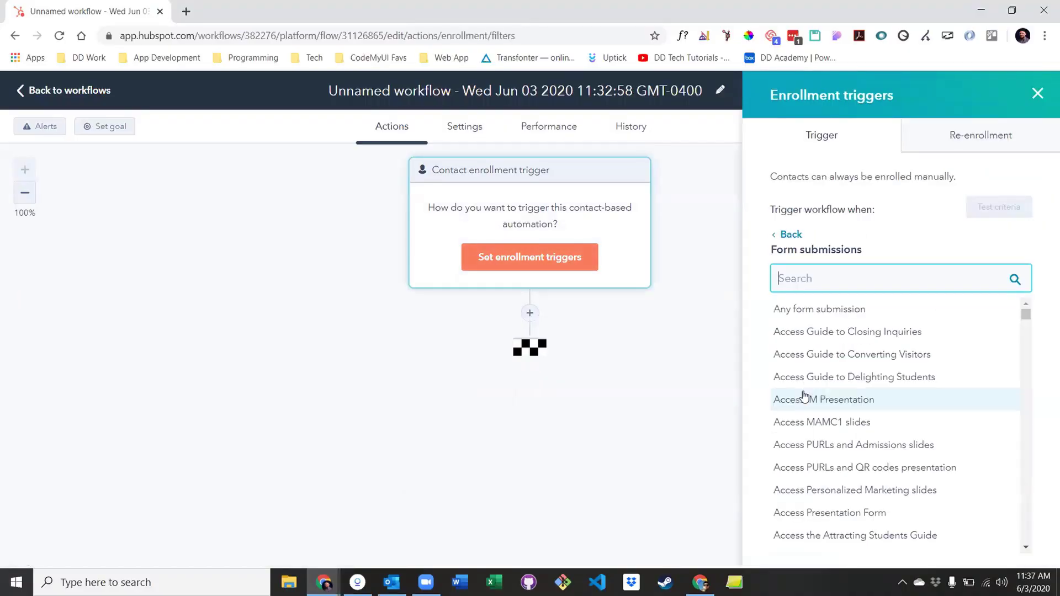
{"action": "left_click", "coordinate": [840, 342]}
{"action": "left_click", "coordinate": [817, 503]}
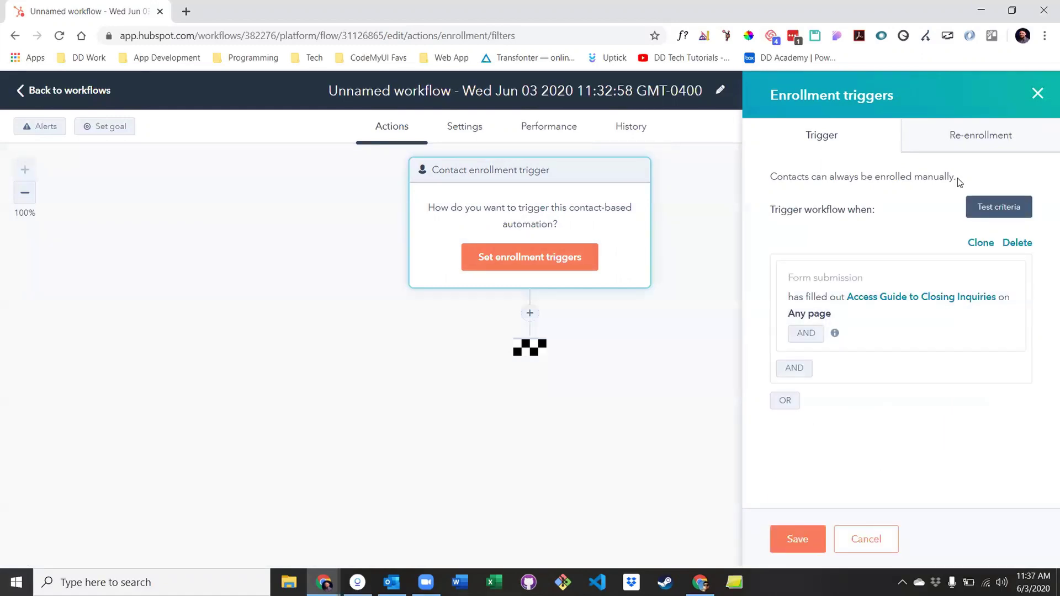
{"action": "left_click", "coordinate": [959, 150]}
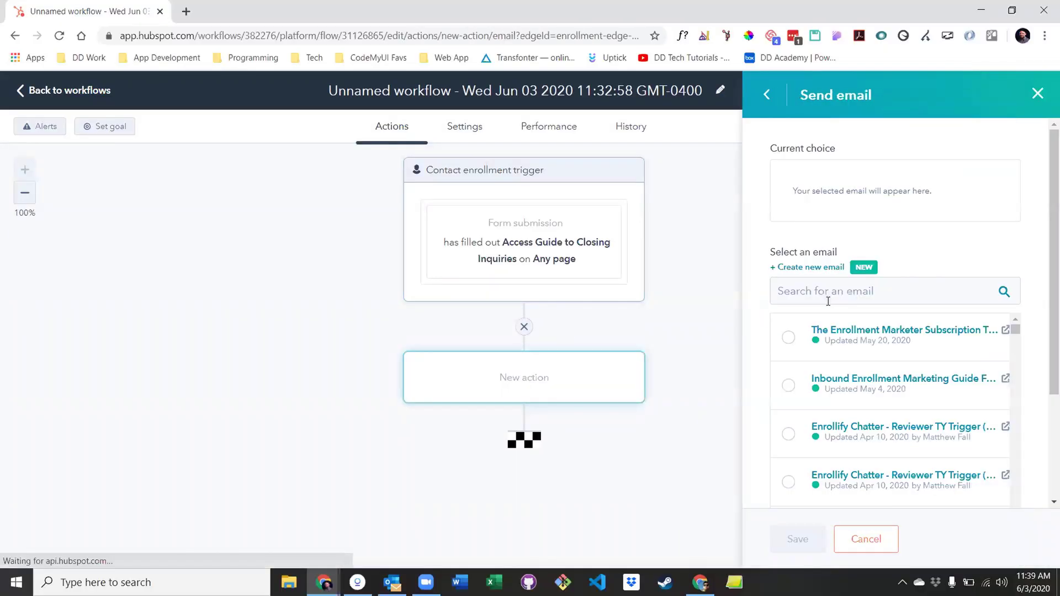
Have the Send email action send Inbound Enrollment Marketing Guide Follow Up [NAGAP 2018] and save
{"action": "left_click", "coordinate": [789, 386]}
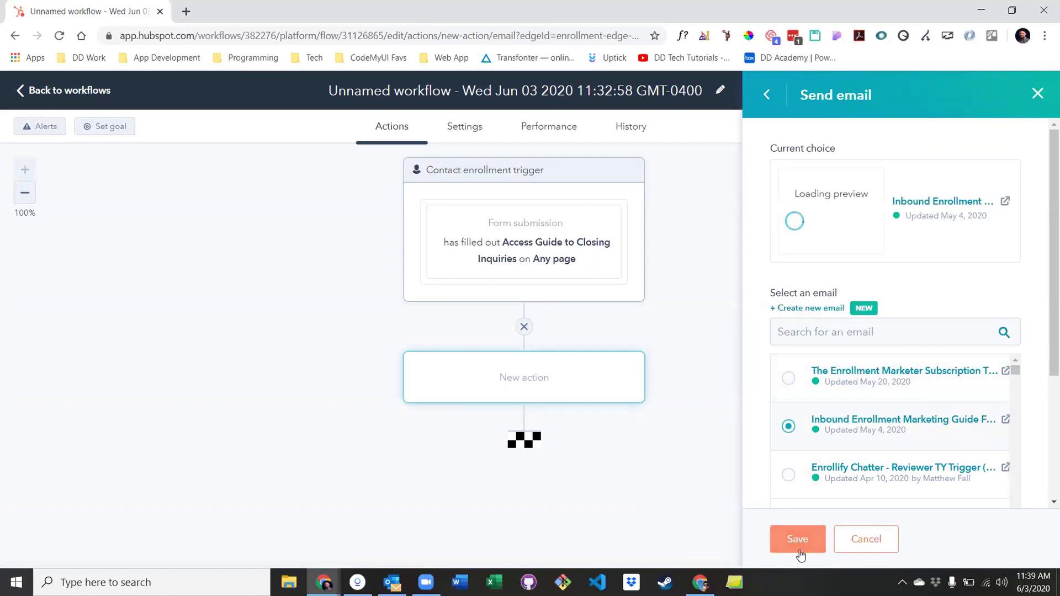
{"action": "left_click", "coordinate": [797, 540]}
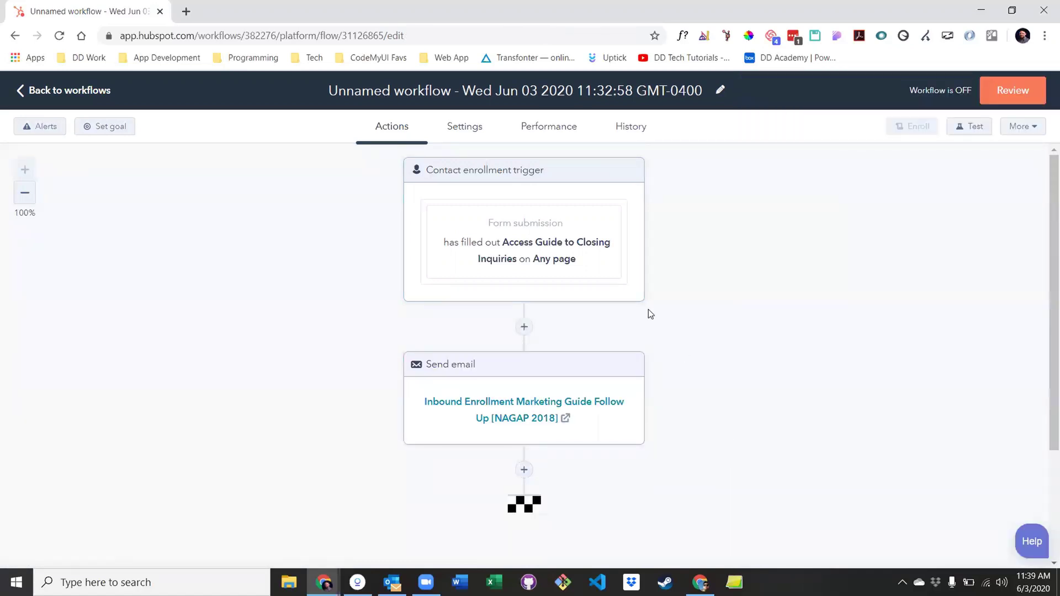
Review and turn on the workflow, enrolling only contacts who qualify after activation
{"action": "left_click", "coordinate": [1012, 90]}
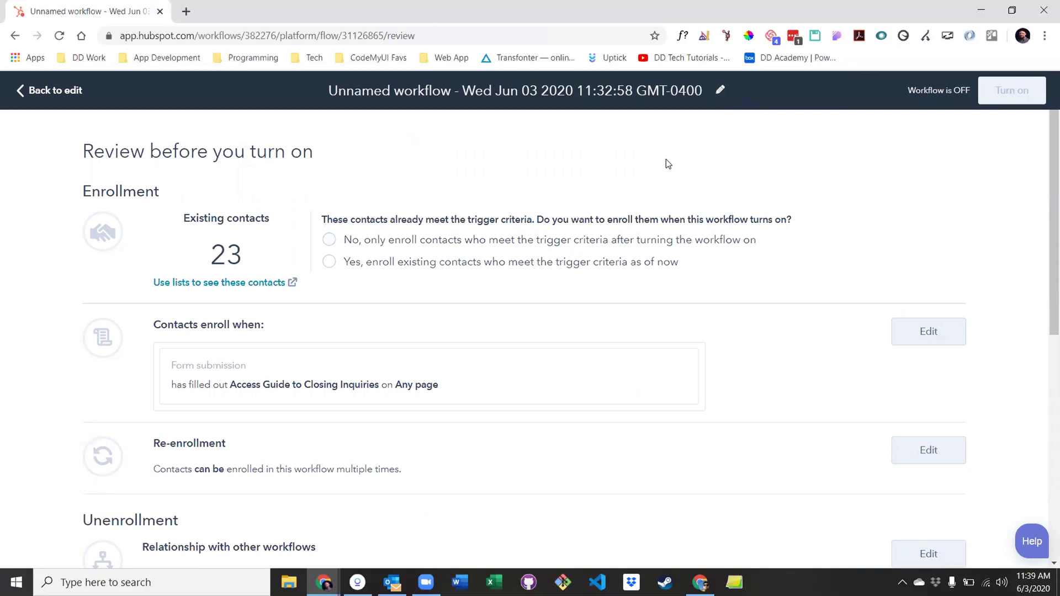
{"action": "left_click", "coordinate": [329, 241]}
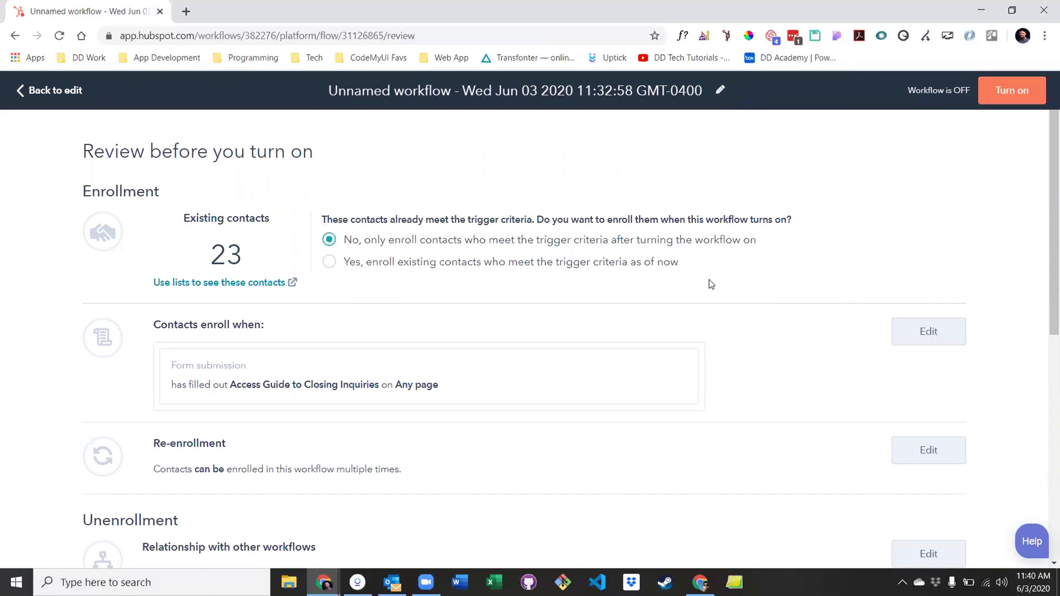
{"action": "left_click", "coordinate": [993, 95]}
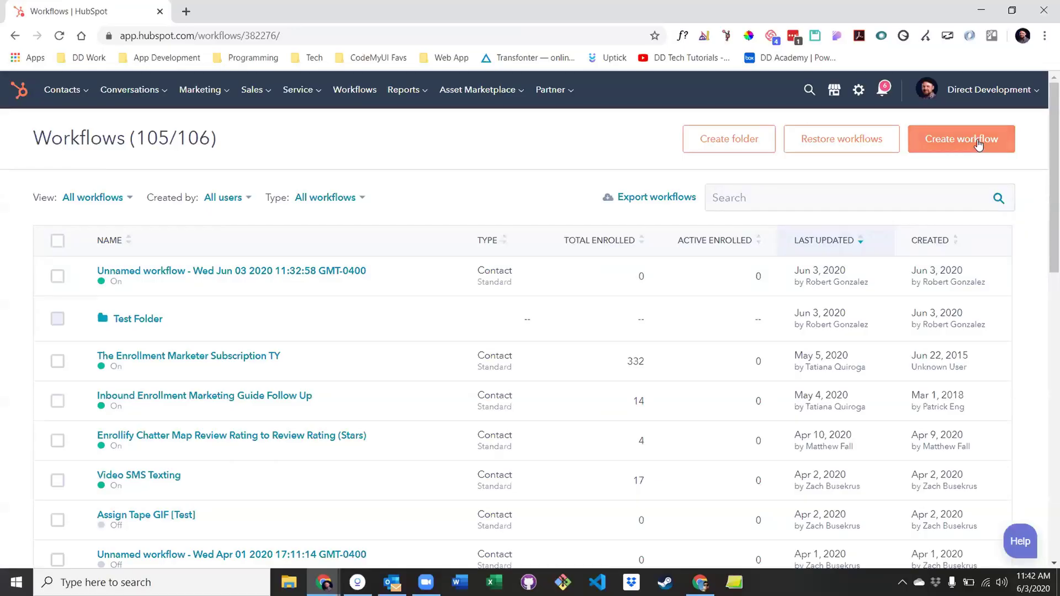
Create a contact-based workflow centered on the date 06/30/2020
{"action": "left_click", "coordinate": [979, 142]}
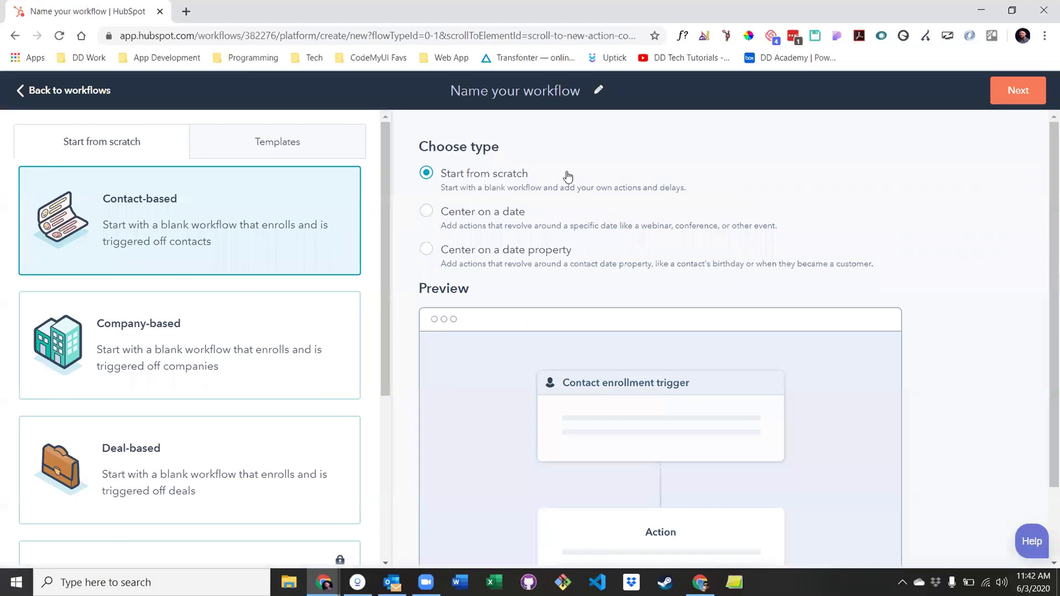
{"action": "left_click", "coordinate": [483, 227]}
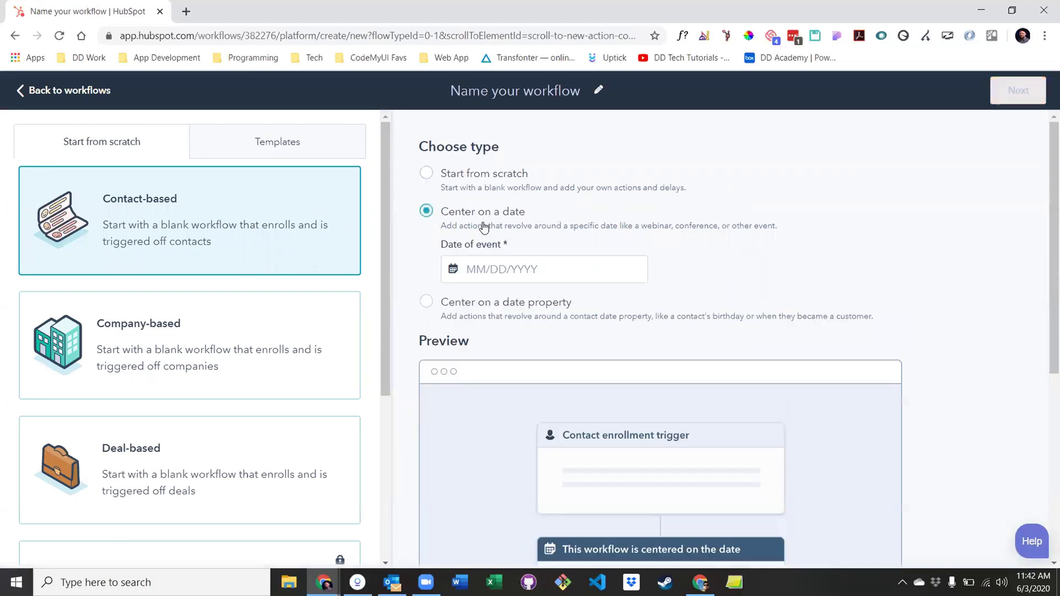
{"action": "left_click", "coordinate": [524, 282]}
{"action": "left_click", "coordinate": [522, 447]}
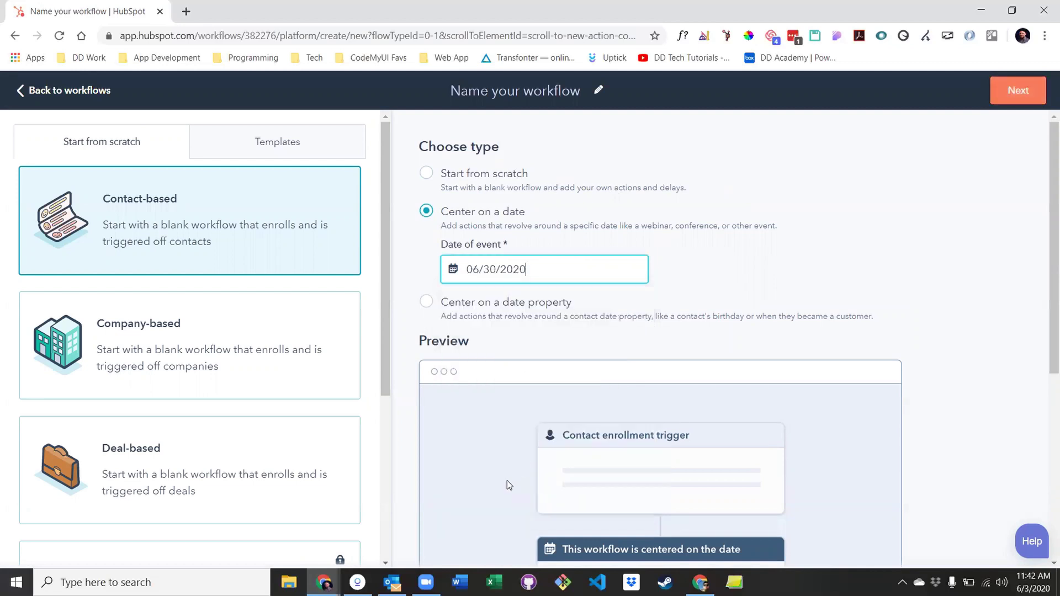
{"action": "left_click", "coordinate": [1015, 87]}
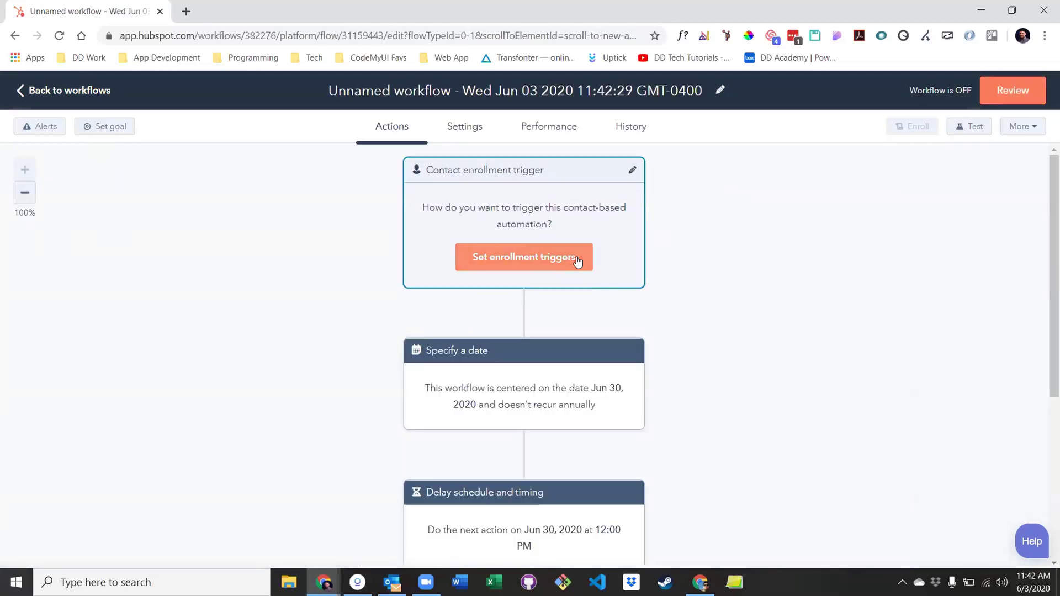
Trigger enrollment on the Attend a prospective student event form, re-enrollment unchecked, and save
{"action": "left_click", "coordinate": [577, 260]}
{"action": "left_click", "coordinate": [831, 393]}
{"action": "type", "text": "even"}
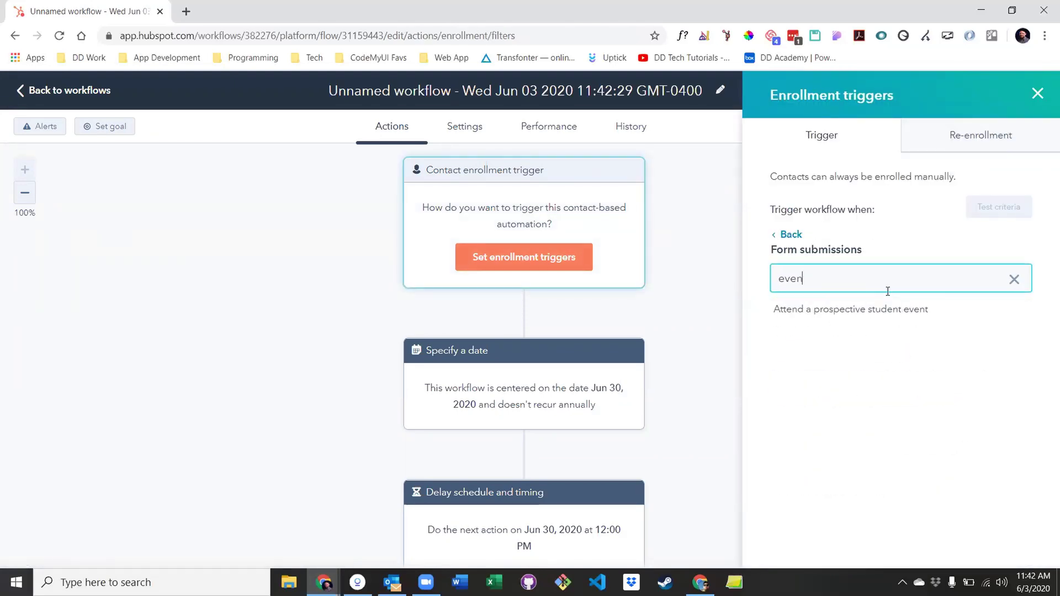
{"action": "left_click", "coordinate": [882, 308]}
{"action": "left_click", "coordinate": [815, 505]}
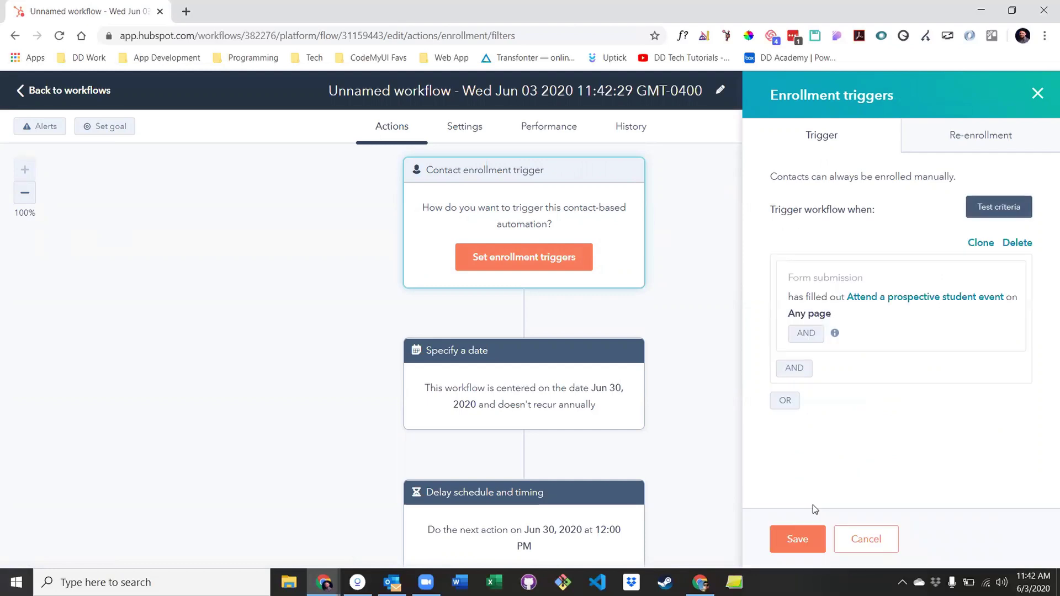
{"action": "left_click", "coordinate": [971, 136]}
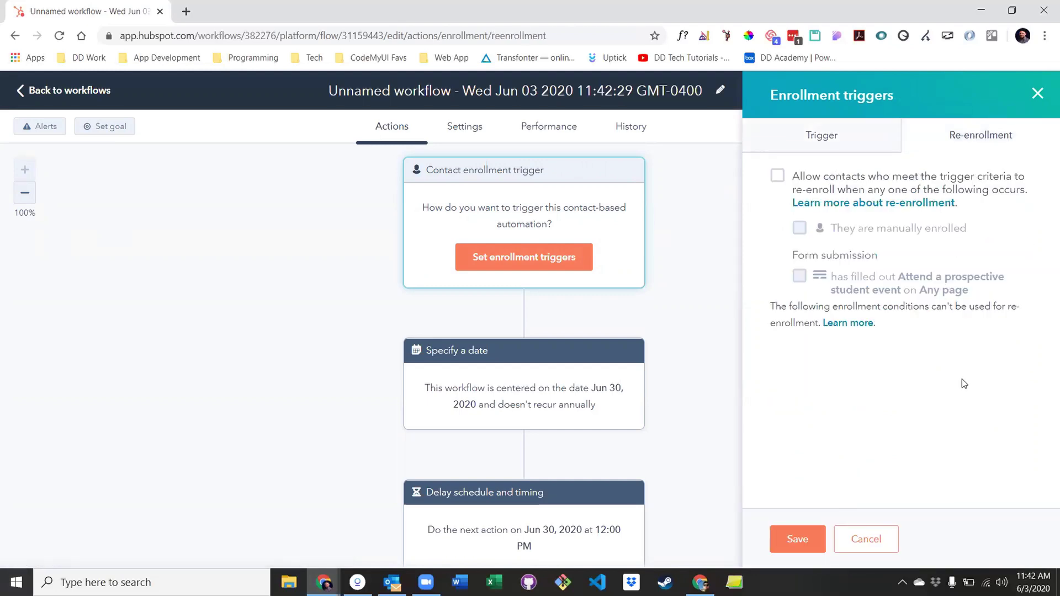
{"action": "left_click", "coordinate": [815, 544]}
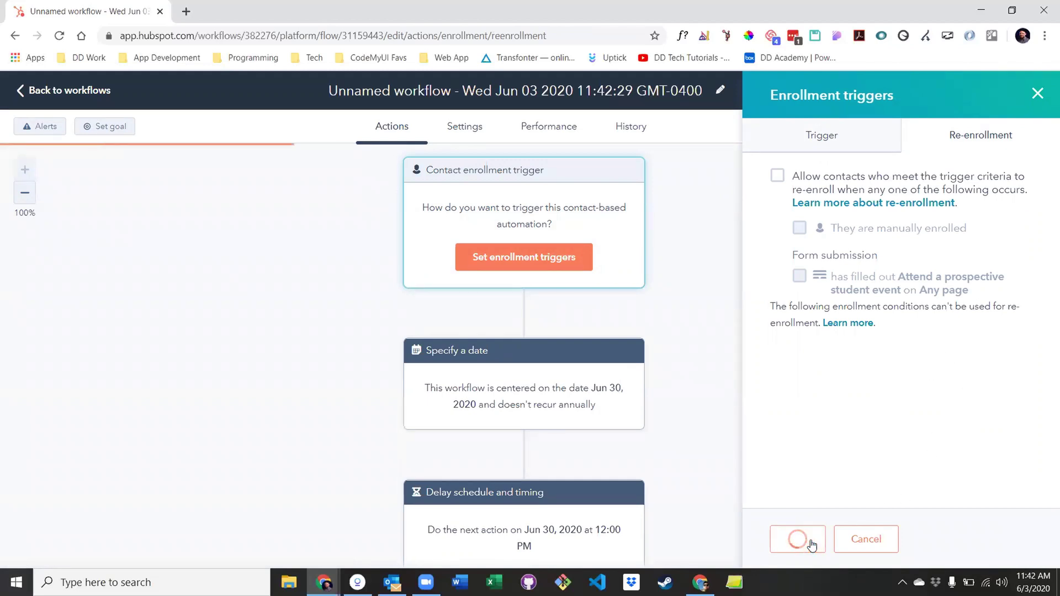
{"action": "scroll", "coordinate": [749, 433], "scroll_direction": "down", "scroll_amount": 3}
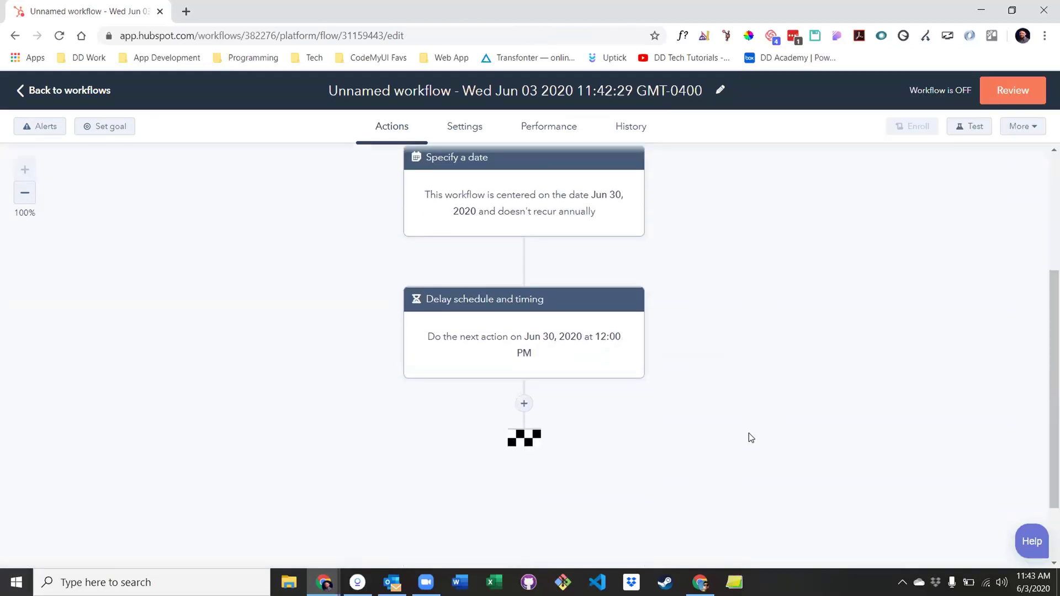
Set the first delay to wait until 06/17/2020
{"action": "left_click", "coordinate": [470, 332]}
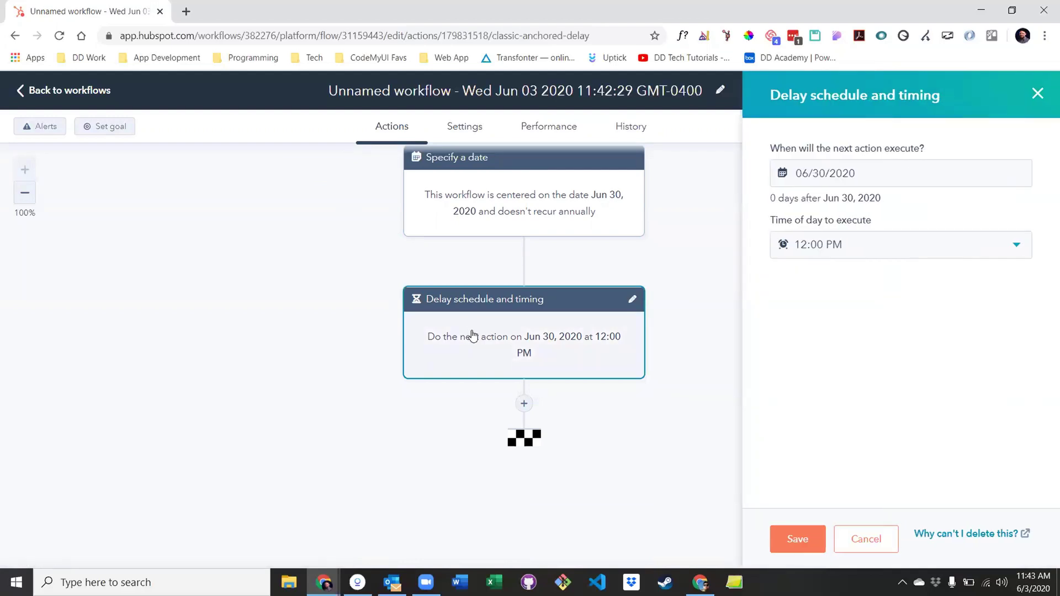
{"action": "left_click", "coordinate": [865, 174]}
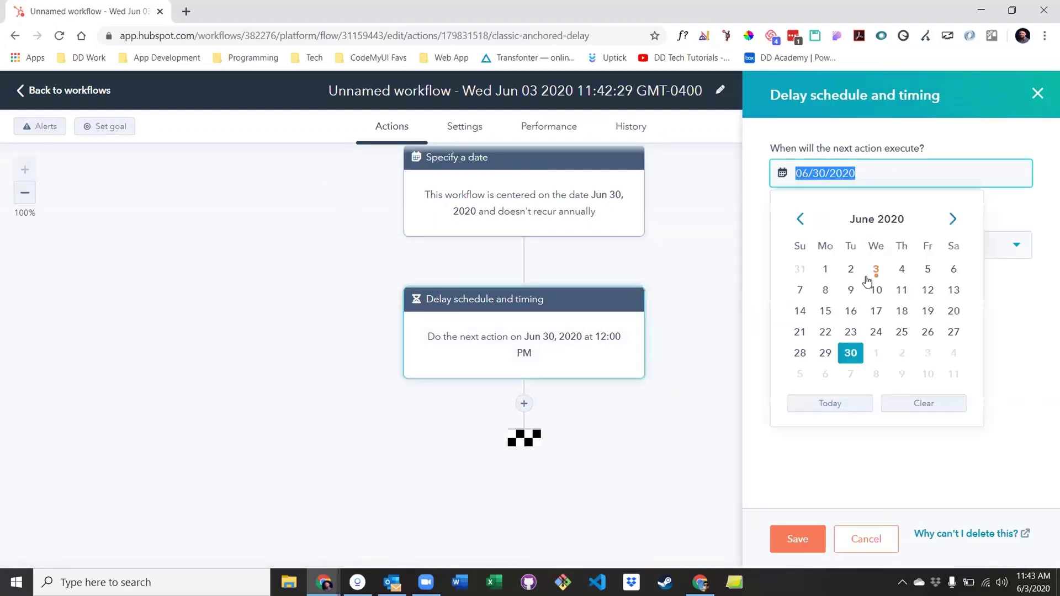
{"action": "left_click", "coordinate": [875, 307]}
{"action": "left_click", "coordinate": [804, 541]}
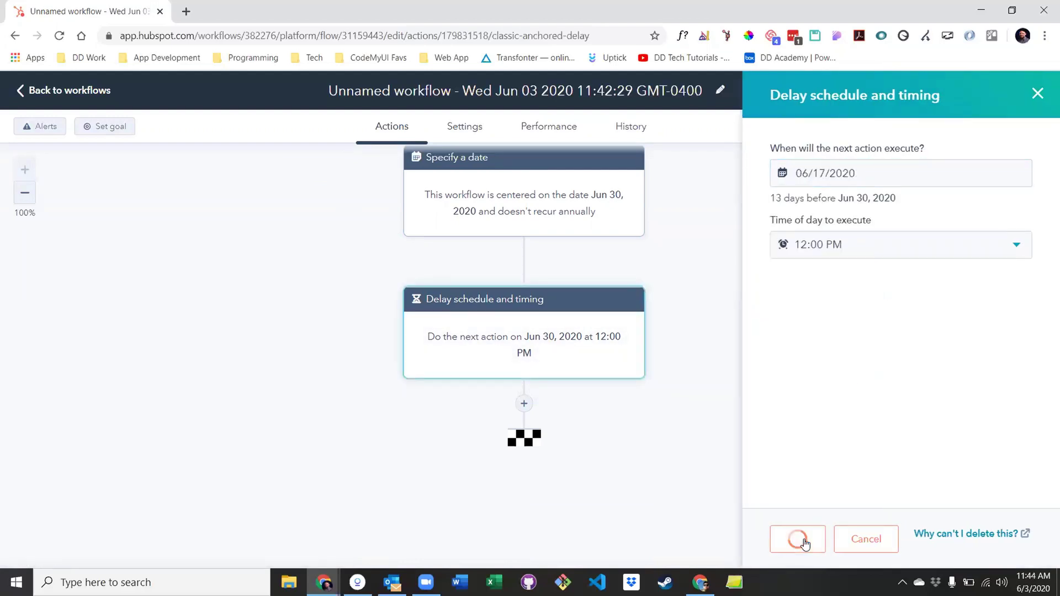
Add a Send email action with The Enrollment Marketer Subscription TY Trigger email
{"action": "left_click", "coordinate": [523, 403]}
{"action": "scroll", "coordinate": [859, 382], "scroll_direction": "down", "scroll_amount": 5}
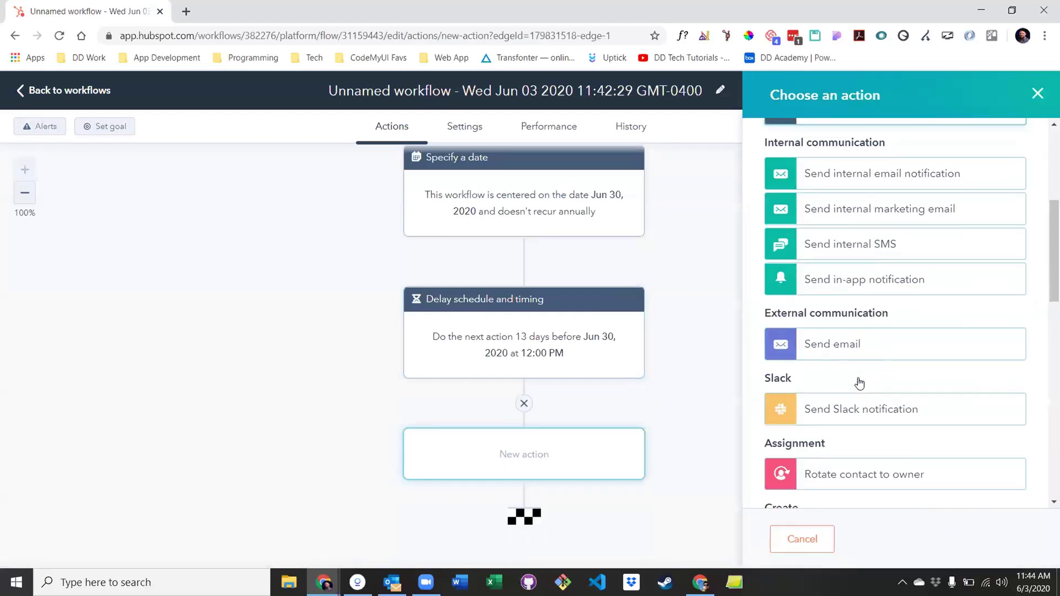
{"action": "left_click", "coordinate": [835, 343]}
{"action": "left_click", "coordinate": [788, 339]}
{"action": "left_click", "coordinate": [795, 539]}
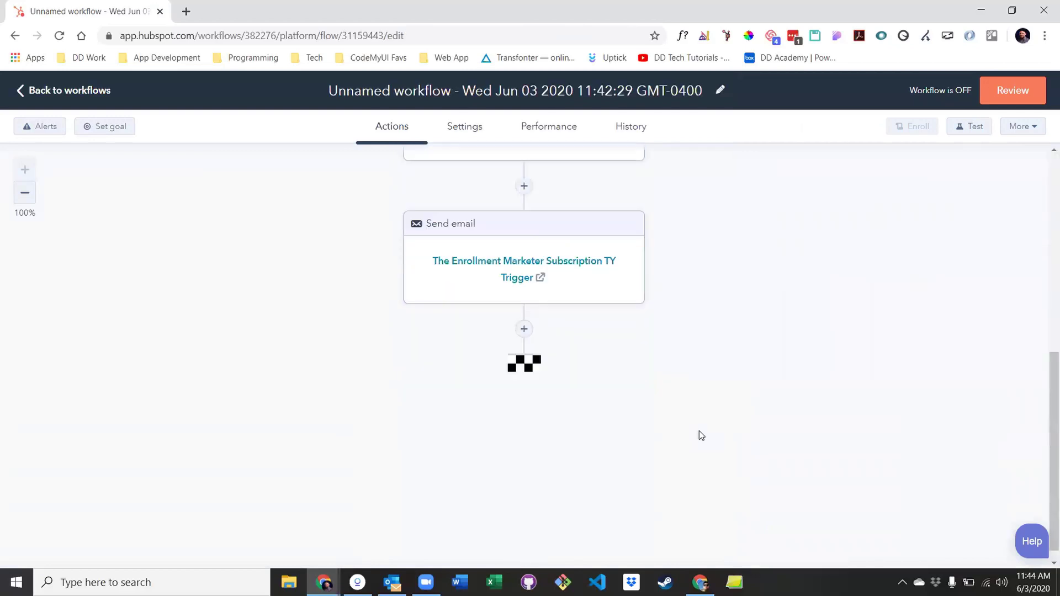
{"action": "scroll", "coordinate": [699, 430], "scroll_direction": "up", "scroll_amount": 1}
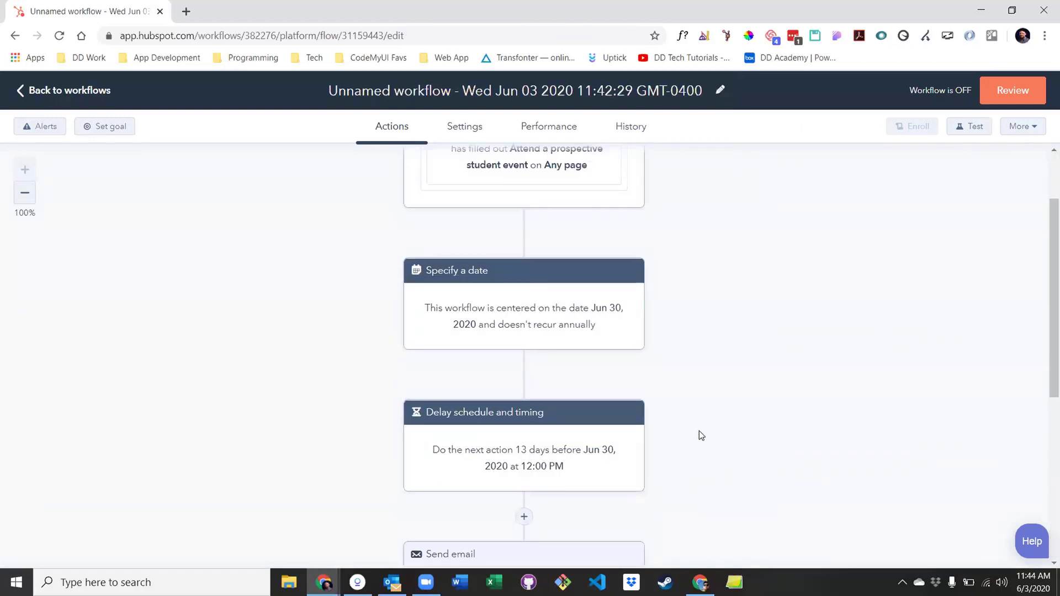
{"action": "scroll", "coordinate": [699, 431], "scroll_direction": "down", "scroll_amount": 5}
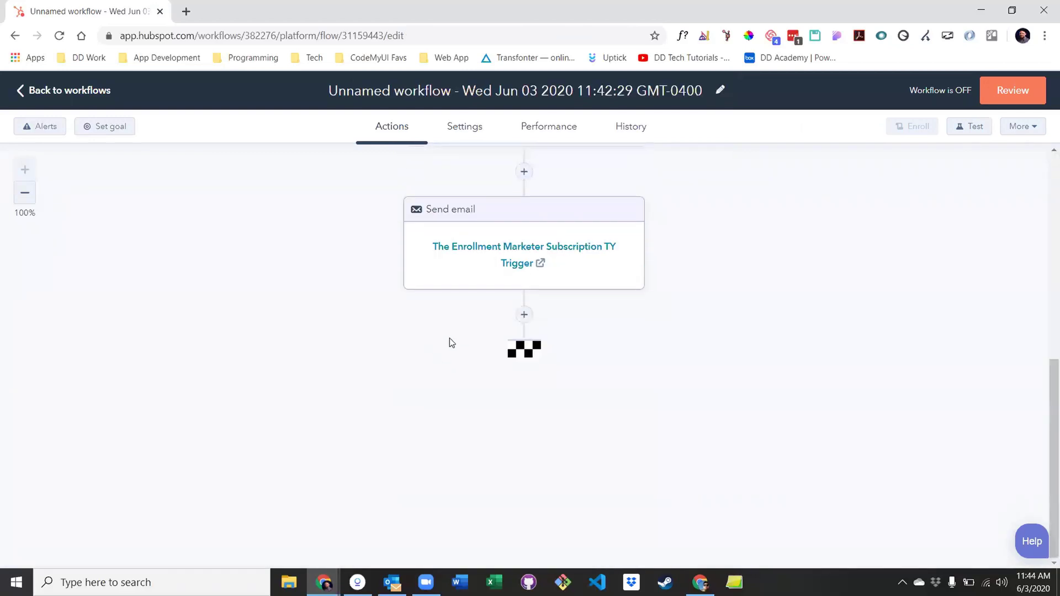
Add a second delay that waits until 06/22/2020
{"action": "left_click", "coordinate": [525, 316]}
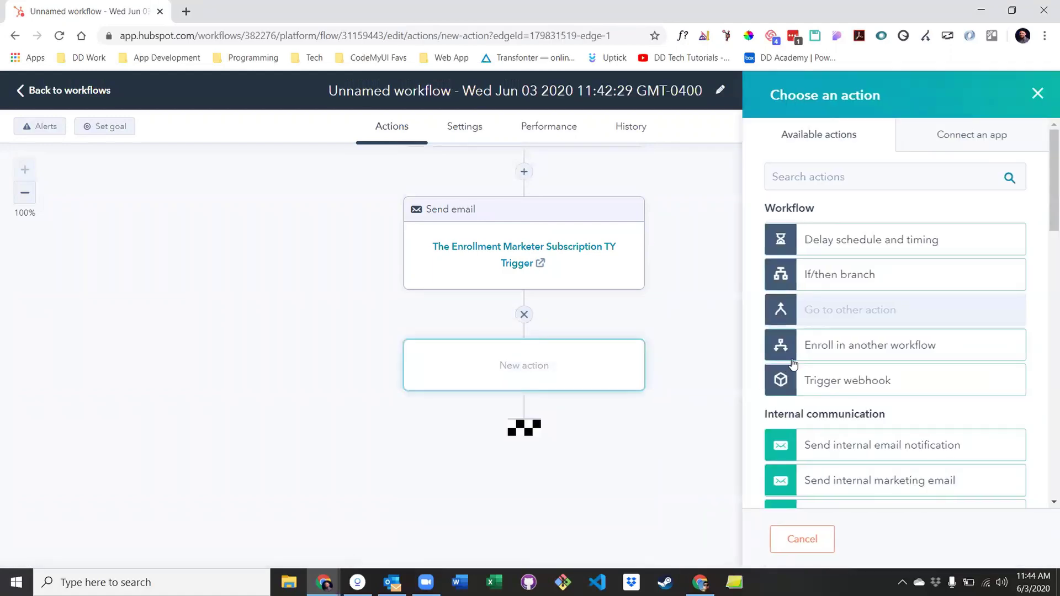
{"action": "left_click", "coordinate": [855, 243]}
{"action": "left_click", "coordinate": [853, 185]}
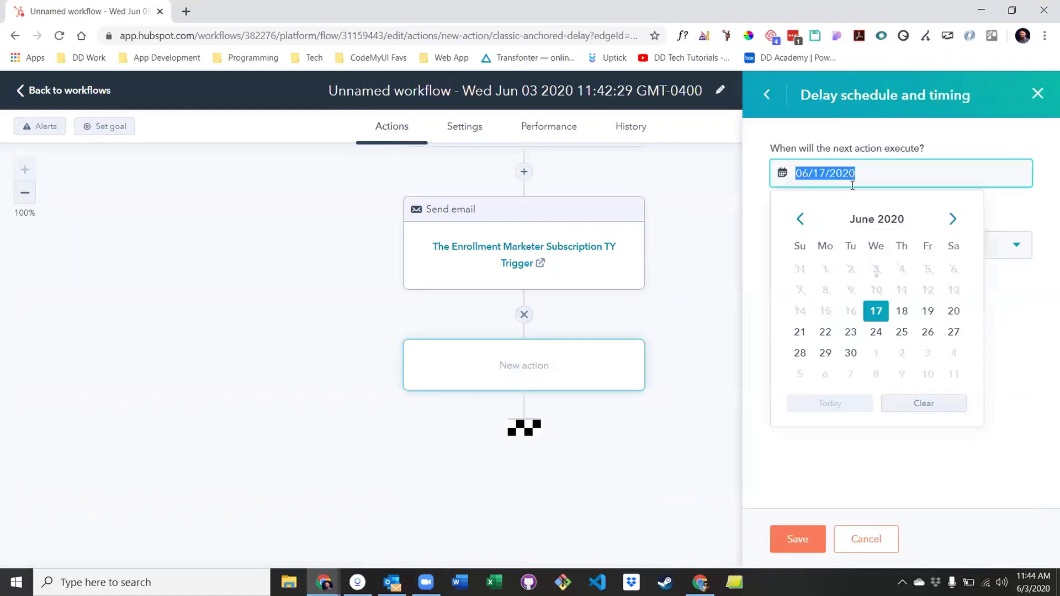
{"action": "left_click", "coordinate": [824, 332]}
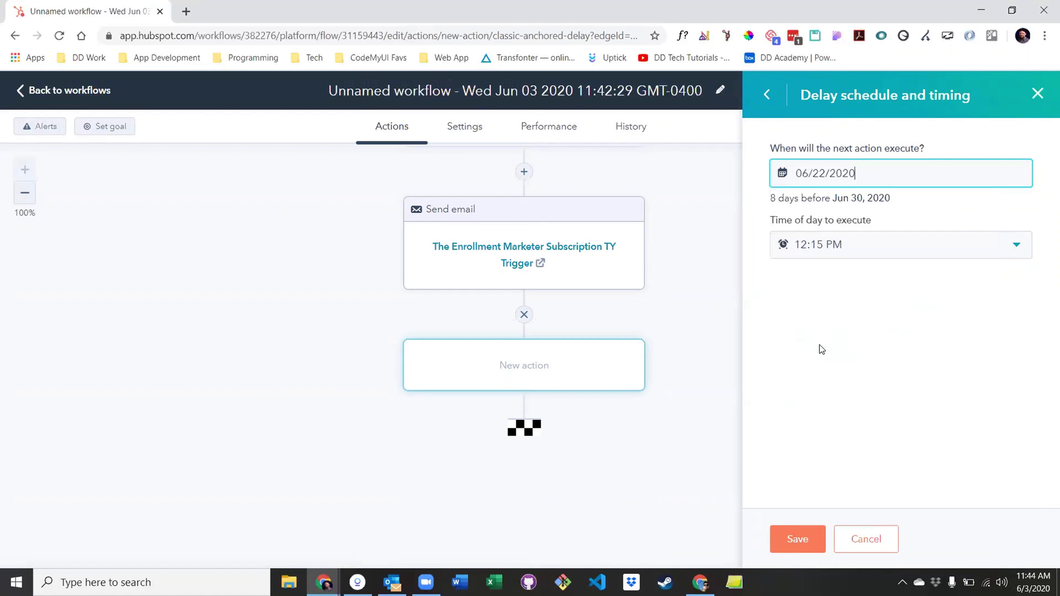
{"action": "left_click", "coordinate": [798, 540]}
{"action": "scroll", "coordinate": [657, 470], "scroll_direction": "down", "scroll_amount": 2}
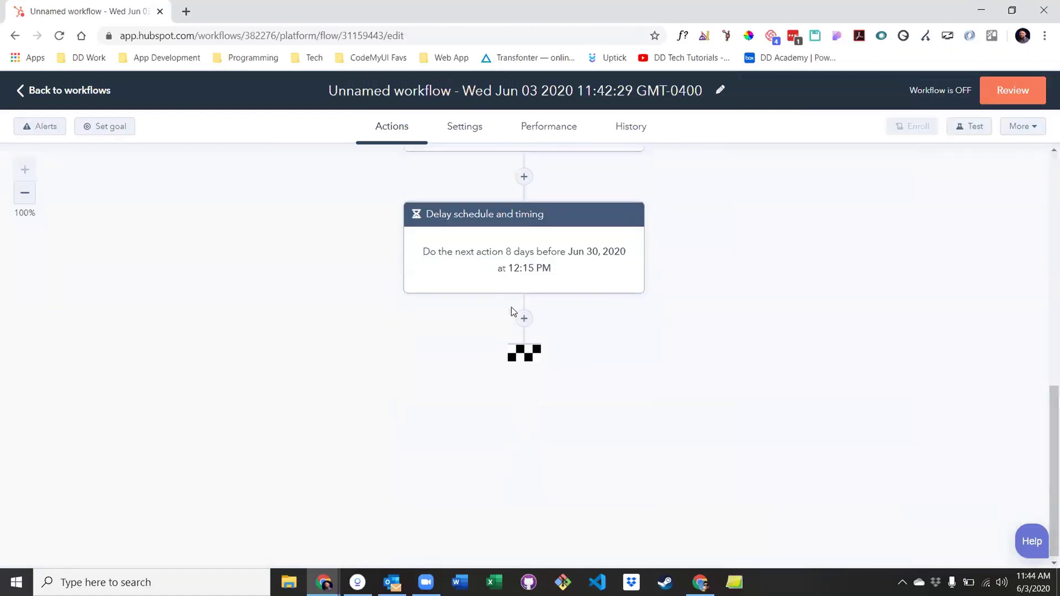
Add a Send email action with the Enrollify Chatter - Reviewer TY Trigger email
{"action": "left_click", "coordinate": [524, 319]}
{"action": "scroll", "coordinate": [895, 361], "scroll_direction": "down", "scroll_amount": 3}
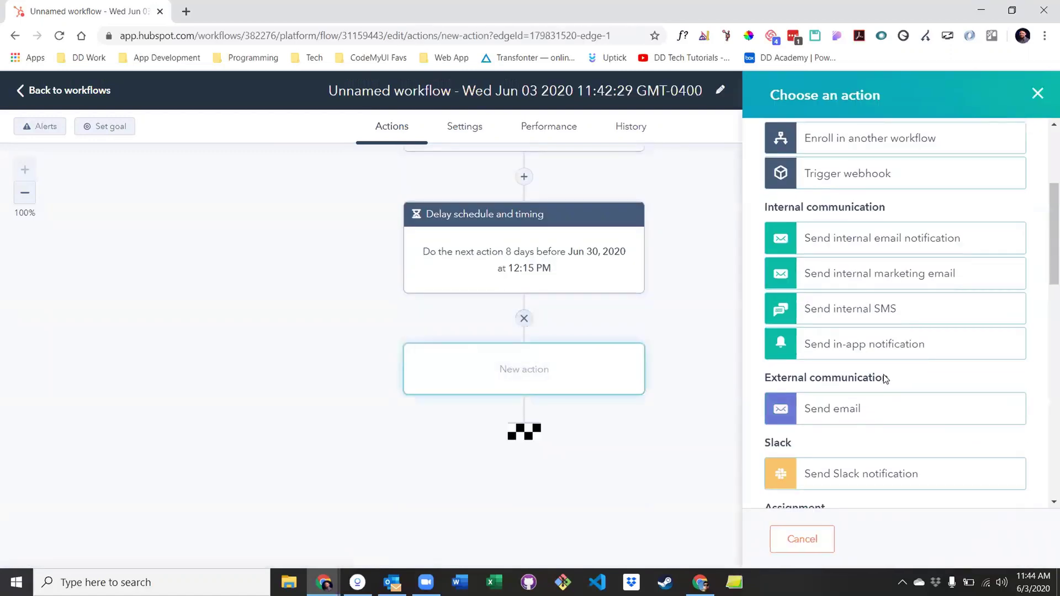
{"action": "left_click", "coordinate": [848, 418]}
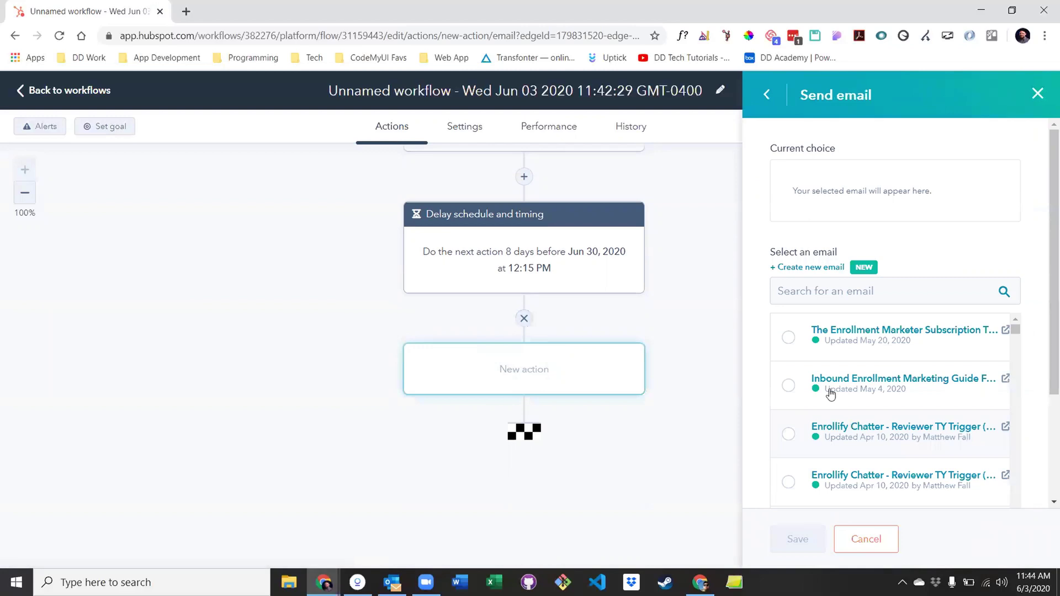
{"action": "left_click", "coordinate": [786, 334]}
{"action": "left_click", "coordinate": [788, 475]}
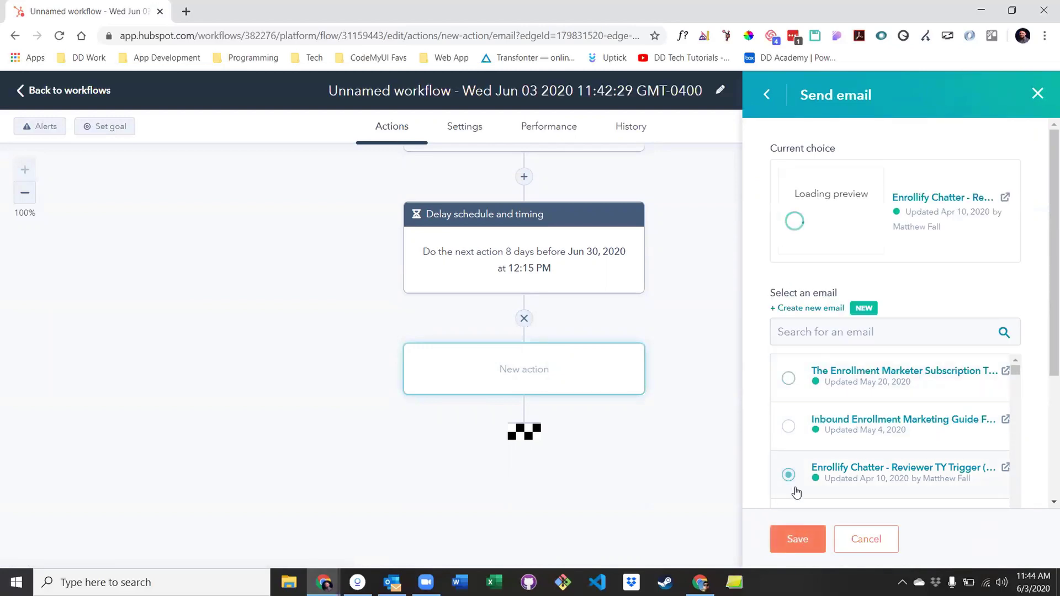
{"action": "left_click", "coordinate": [795, 545]}
{"action": "scroll", "coordinate": [697, 416], "scroll_direction": "down", "scroll_amount": 2}
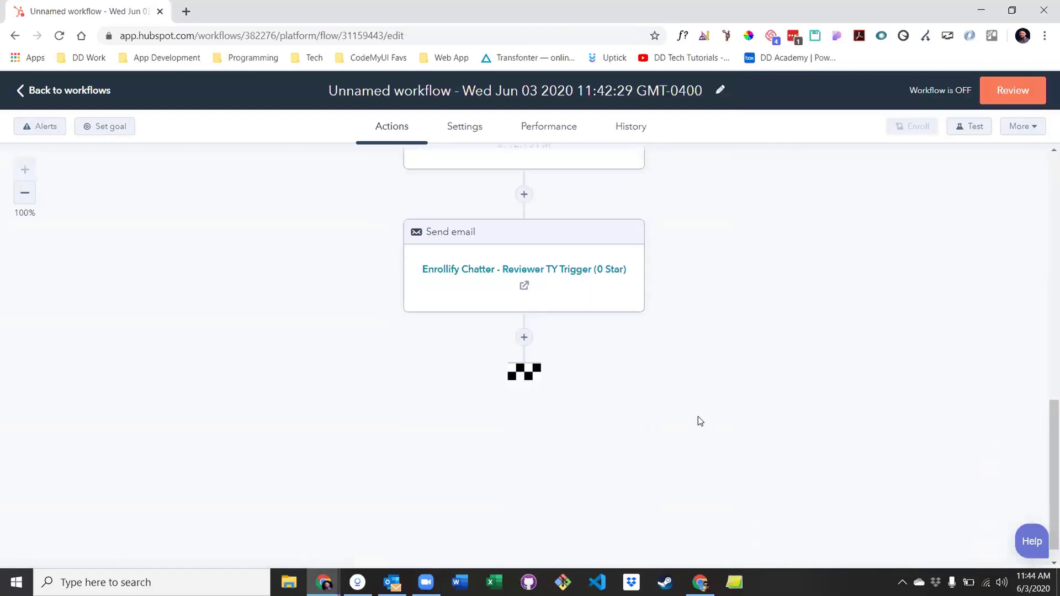
{"action": "scroll", "coordinate": [699, 416], "scroll_direction": "up", "scroll_amount": 5}
{"action": "scroll", "coordinate": [702, 417], "scroll_direction": "down", "scroll_amount": 5}
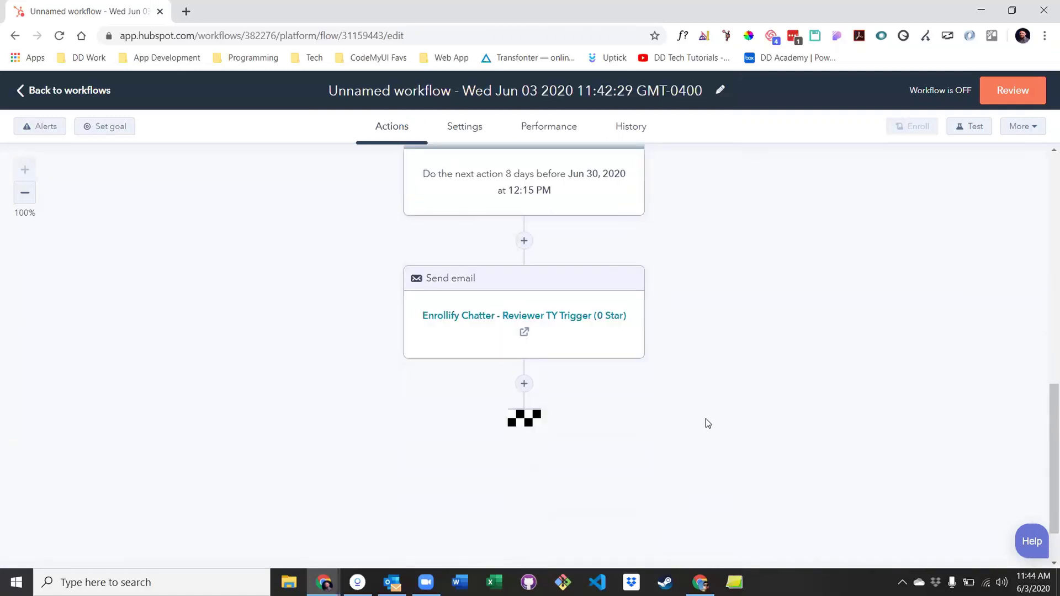
Review and turn on the event-reminder workflow, skipping the 23 existing contacts and enrolling only new qualifiers
{"action": "left_click", "coordinate": [1027, 98]}
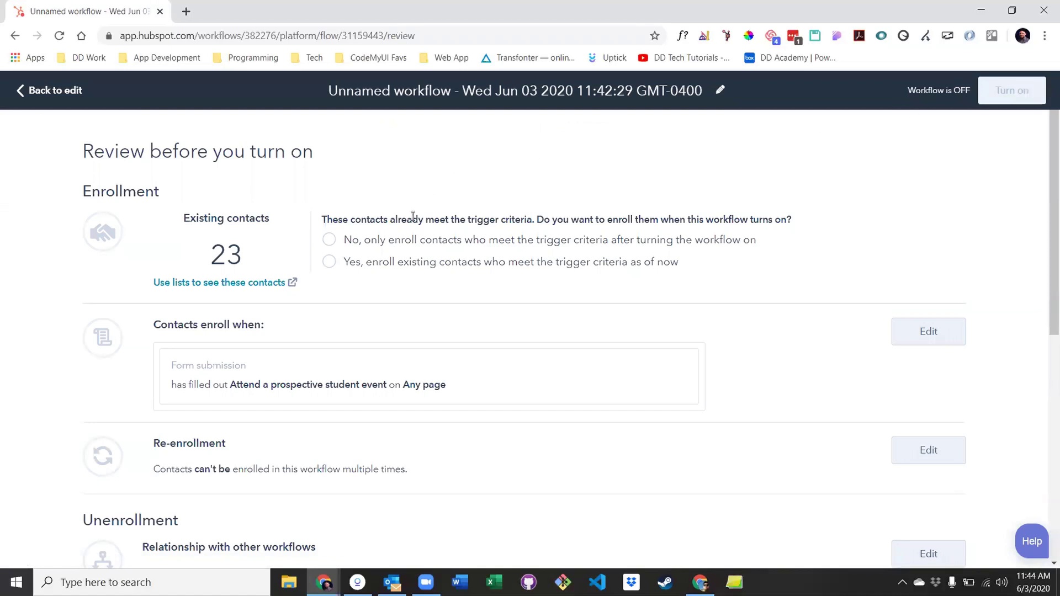
{"action": "left_click", "coordinate": [360, 242]}
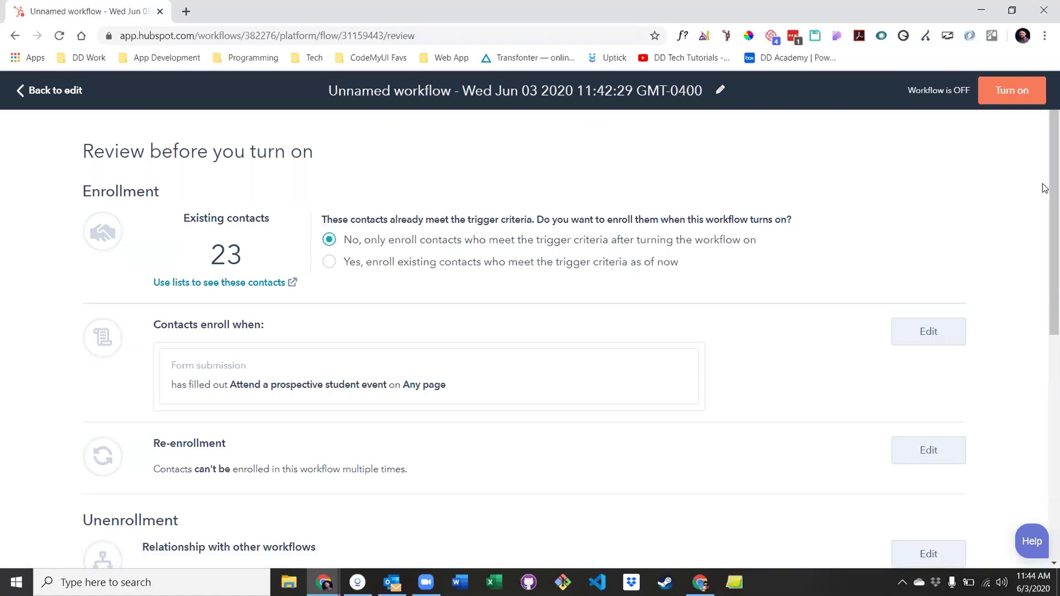
{"action": "left_click", "coordinate": [1012, 91]}
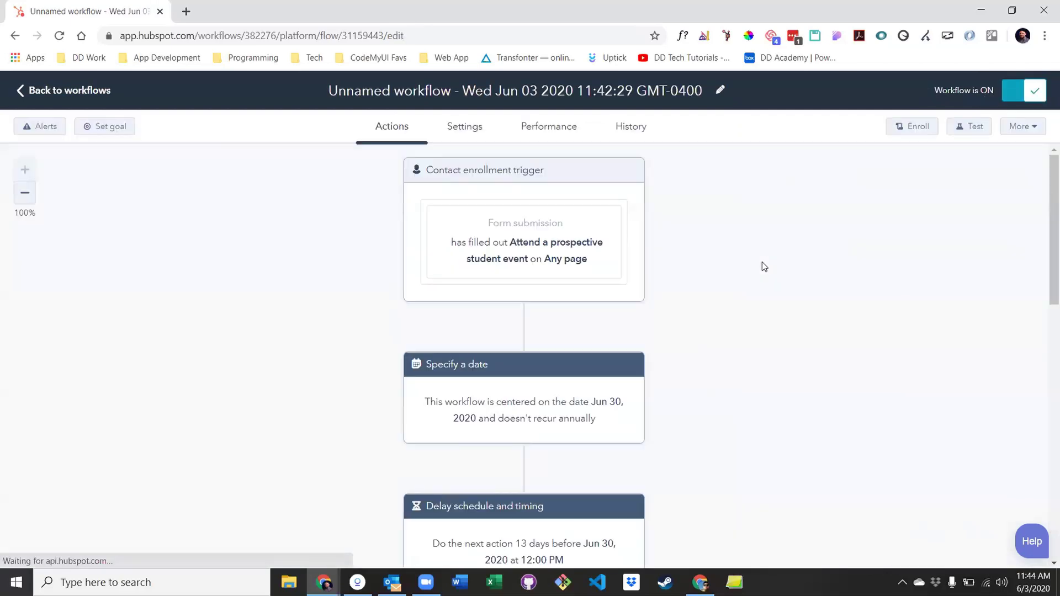